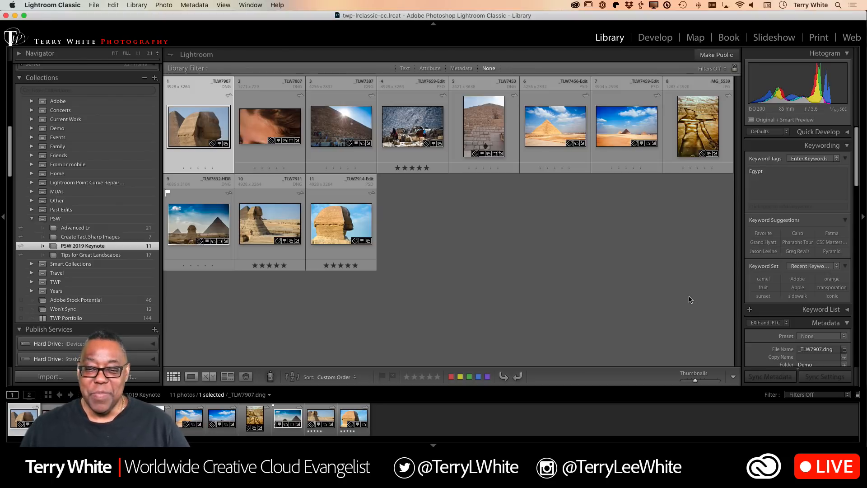
# - Open the pyramid photo _TLW7453.dng for developing, zoomed in on its stone blocks, with the Basic adjustments expanded
pyautogui.doubleClick(484, 138)
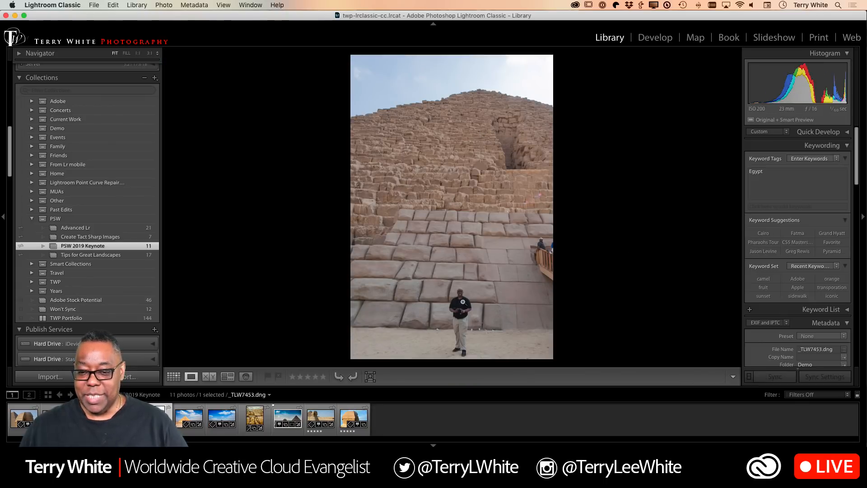
pyautogui.click(461, 169)
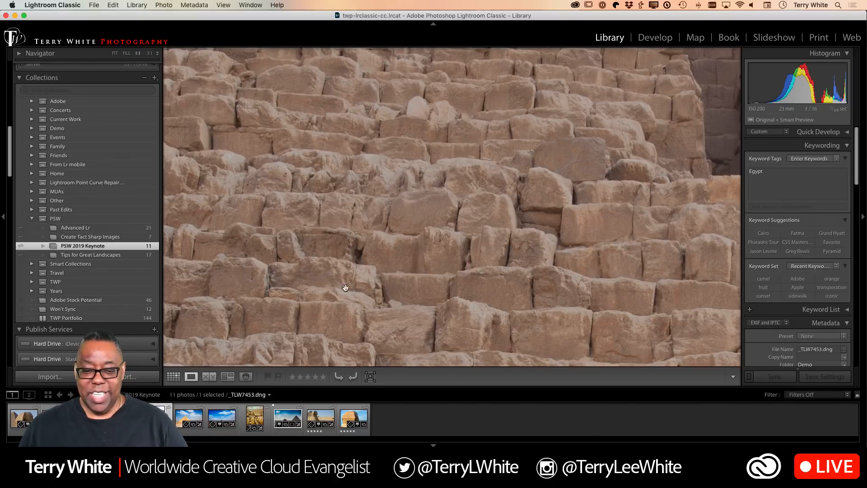
pyautogui.click(400, 292)
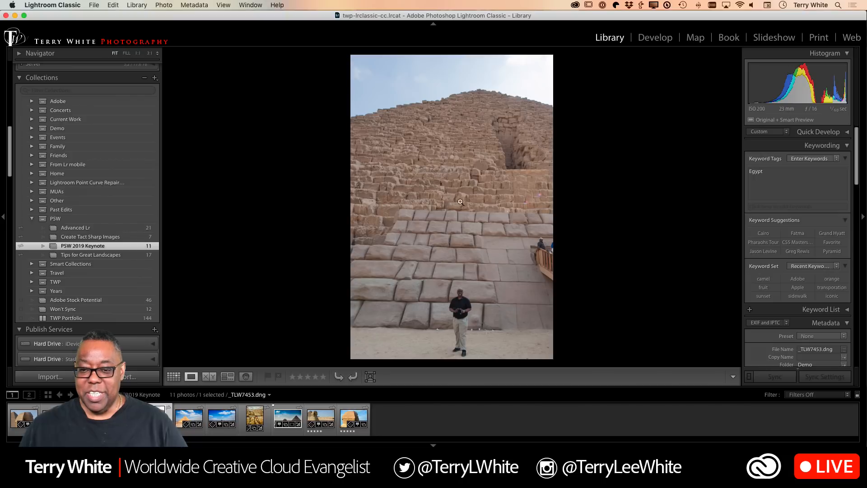
pyautogui.click(456, 188)
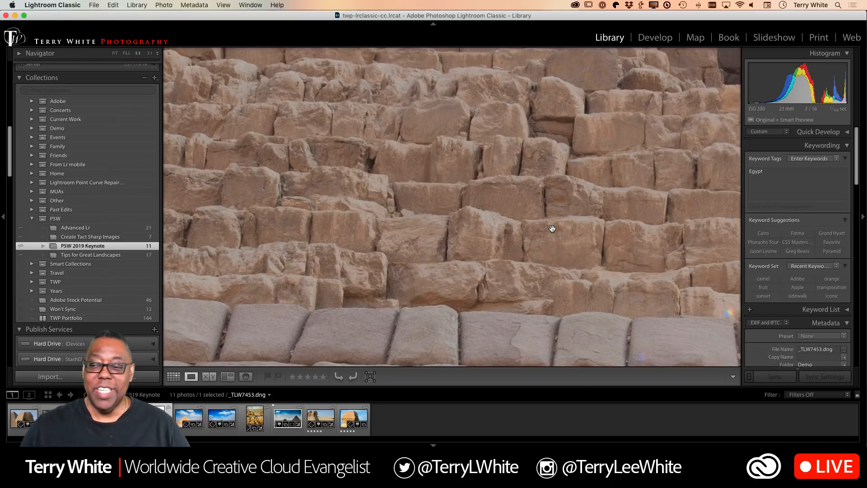
pyautogui.click(655, 38)
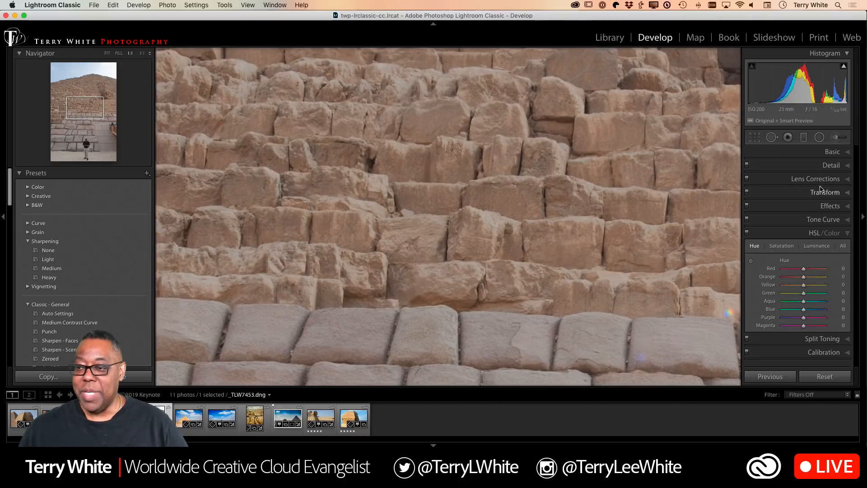
pyautogui.click(833, 154)
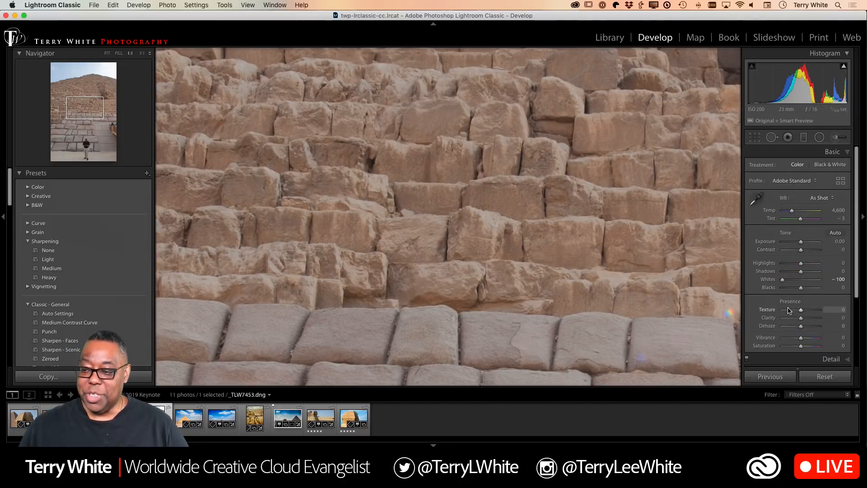
# - Raise the Texture of the pyramid photo to +100
pyautogui.press('alt')
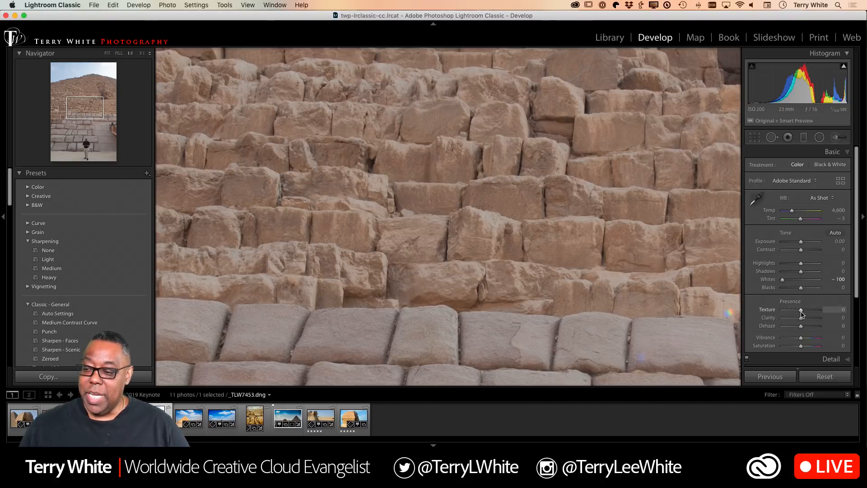
pyautogui.moveTo(801, 313); pyautogui.dragTo(832, 310)
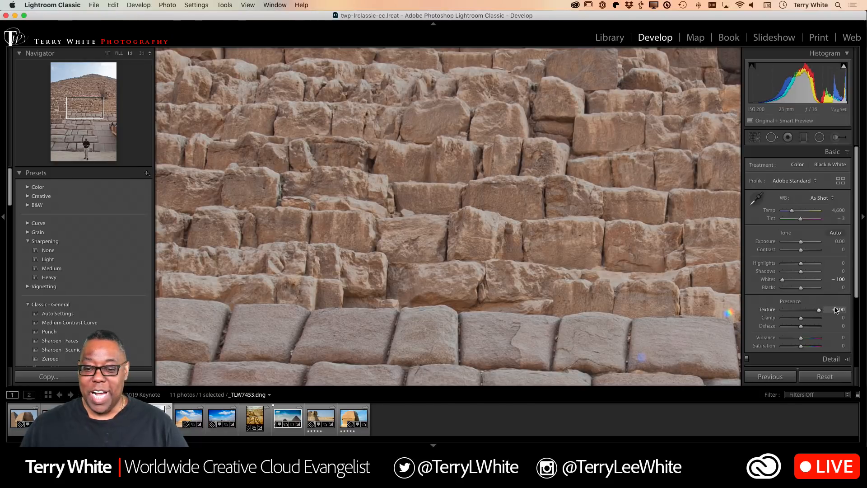
pyautogui.moveTo(819, 311)
pyautogui.mouseDown()
pyautogui.moveTo(796, 318)
pyautogui.moveTo(831, 311)
pyautogui.mouseUp()
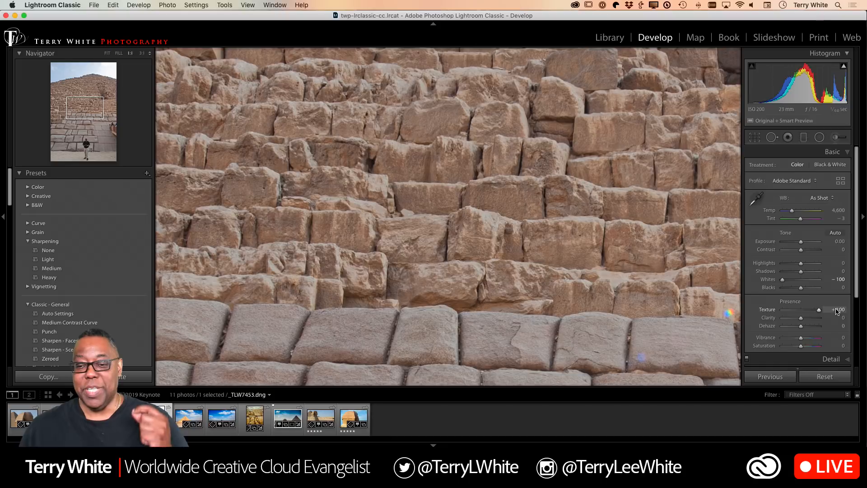
# - Try Texture at -100 on the pyramid photo and bring it back to its default
pyautogui.moveTo(820, 310); pyautogui.dragTo(775, 321)
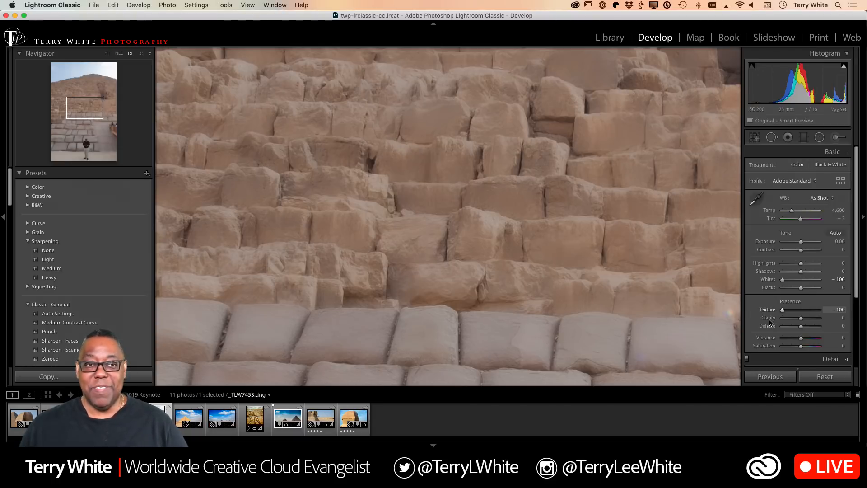
pyautogui.moveTo(782, 310); pyautogui.dragTo(802, 314)
pyautogui.doubleClick(802, 311)
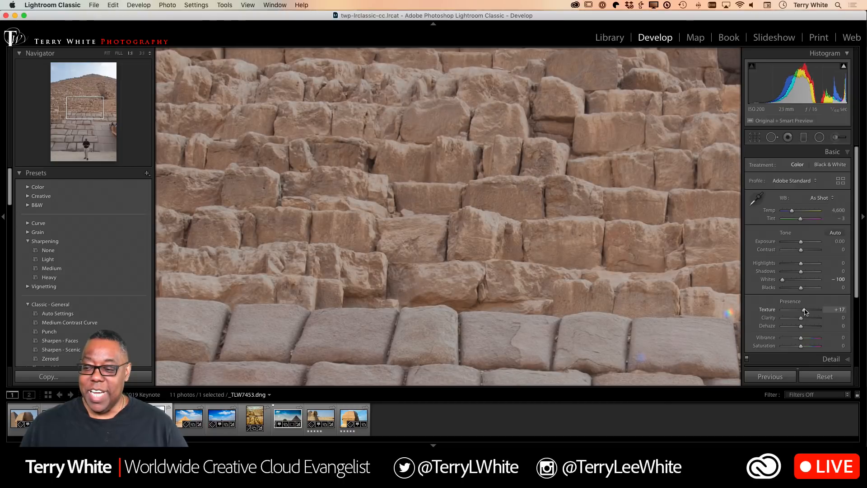
# - Compare the pyramid stones with Texture at +100 once more and reset the setting to 0
pyautogui.moveTo(802, 310); pyautogui.dragTo(822, 312)
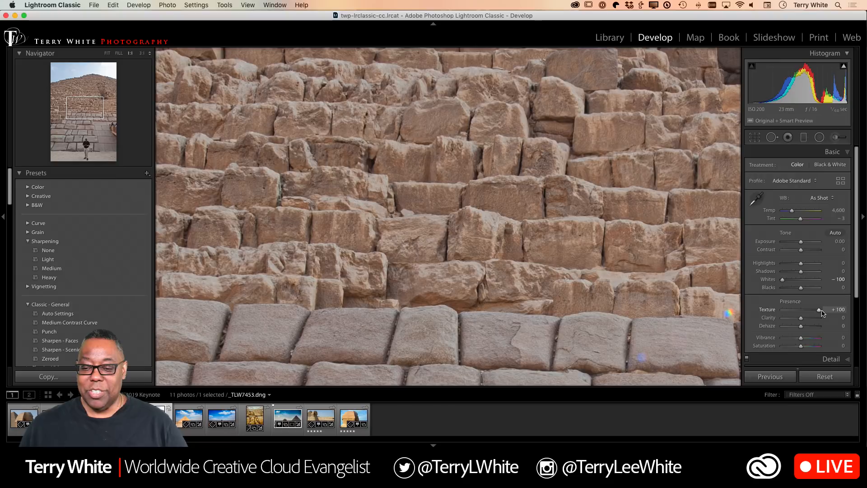
pyautogui.doubleClick(822, 312)
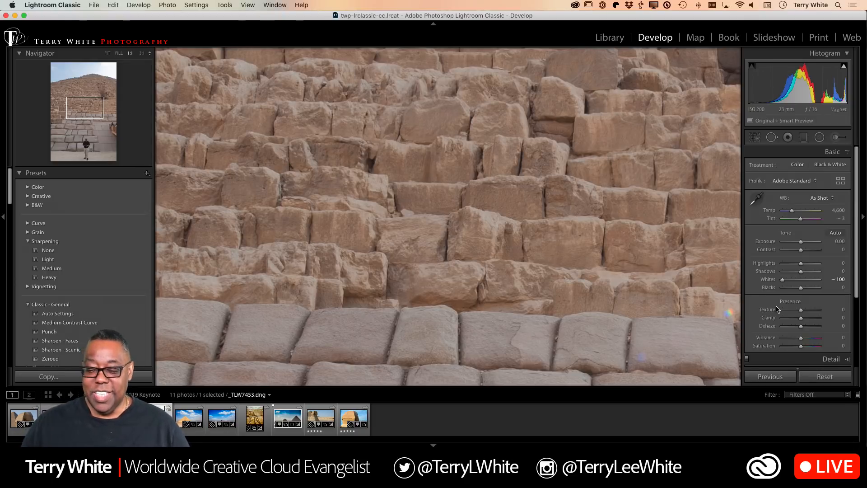
# - Open the sphinx photo _TLW7907.dng from the Library grid and examine its neck and face up close
pyautogui.press('g')
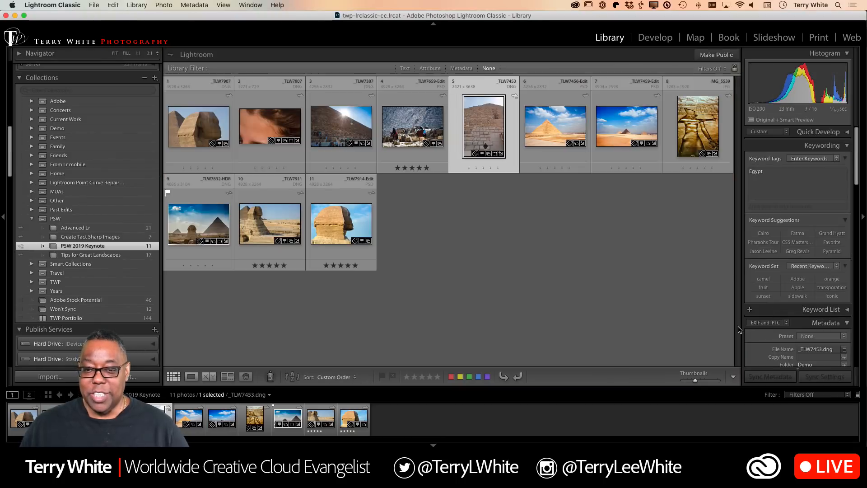
pyautogui.doubleClick(201, 136)
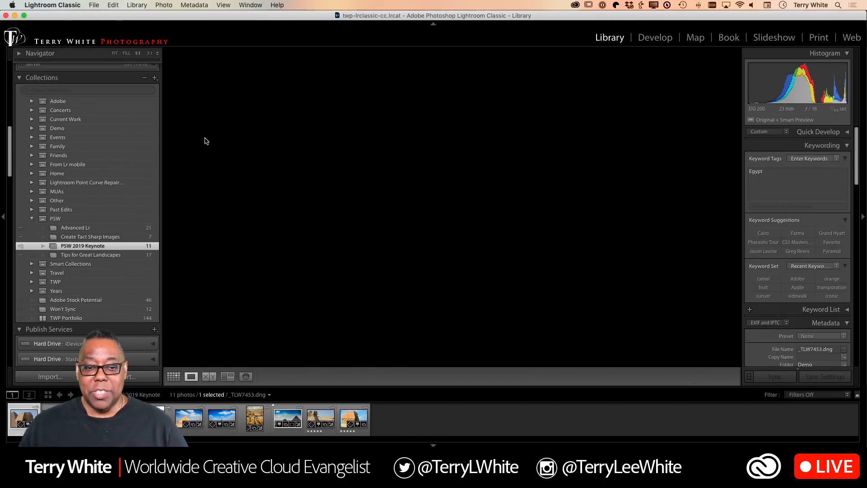
pyautogui.click(493, 222)
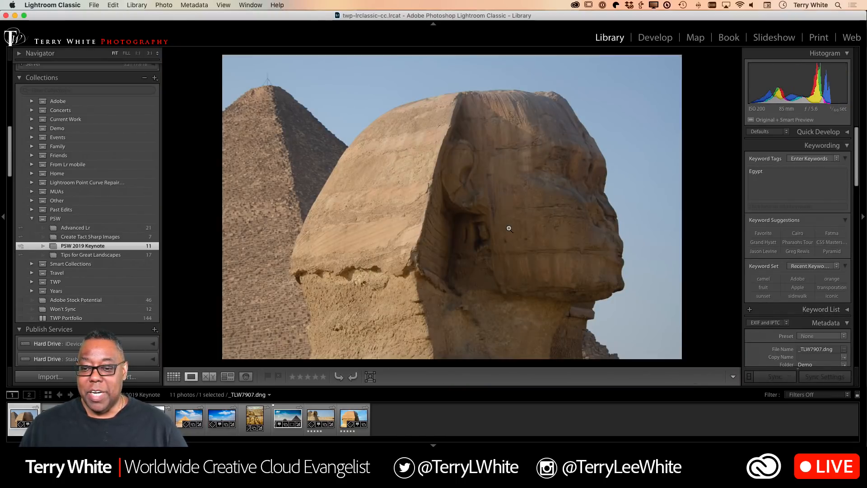
pyautogui.moveTo(399, 277); pyautogui.dragTo(460, 280)
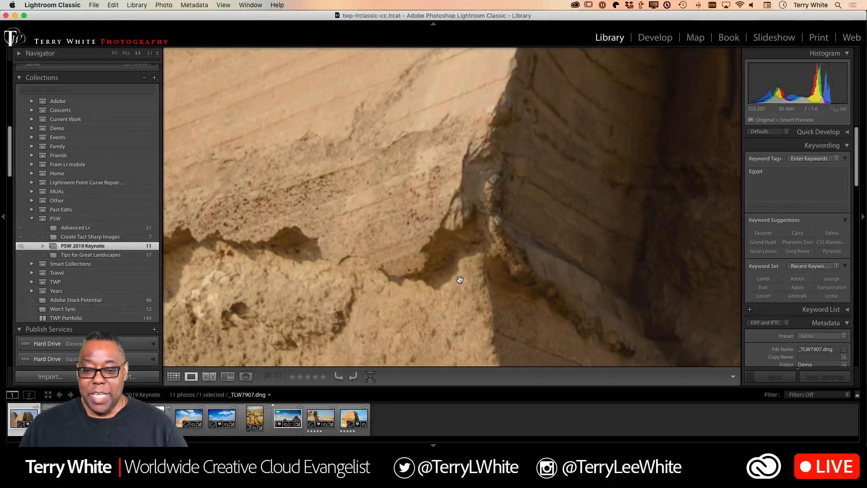
pyautogui.click(487, 241)
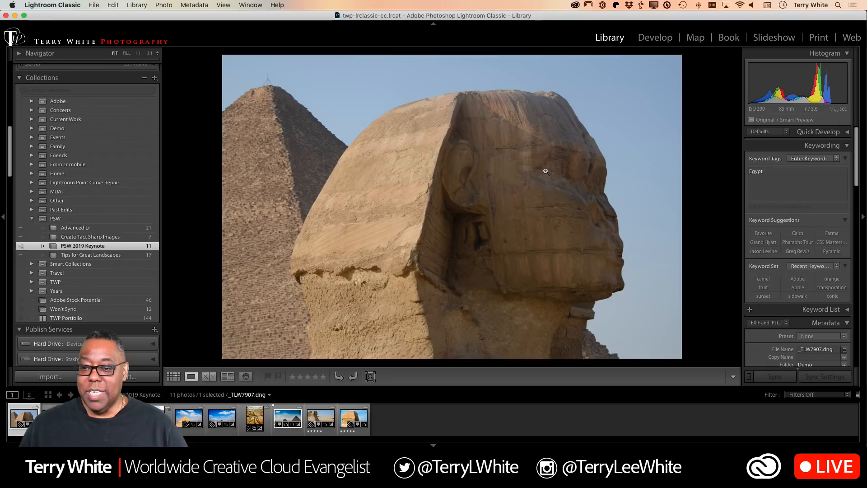
pyautogui.click(580, 244)
pyautogui.moveTo(629, 215); pyautogui.dragTo(513, 252)
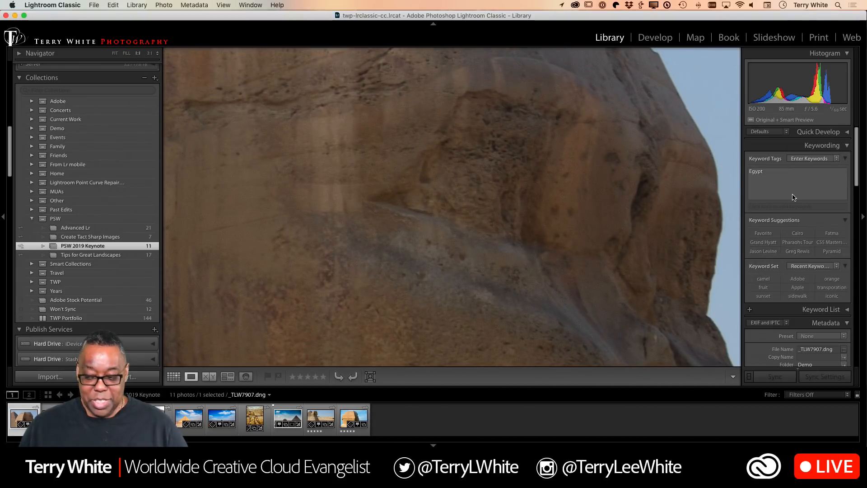
# - Develop the sphinx photo with Texture set to +50 and view the whole image
pyautogui.press('d')
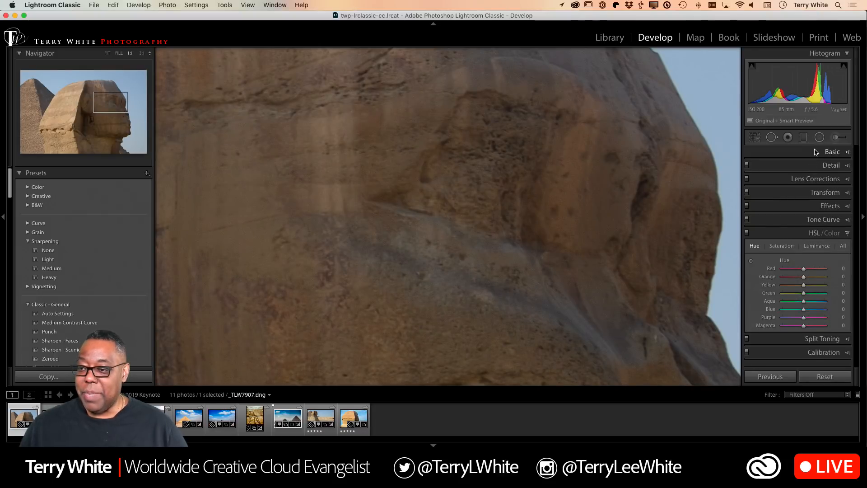
pyautogui.click(816, 151)
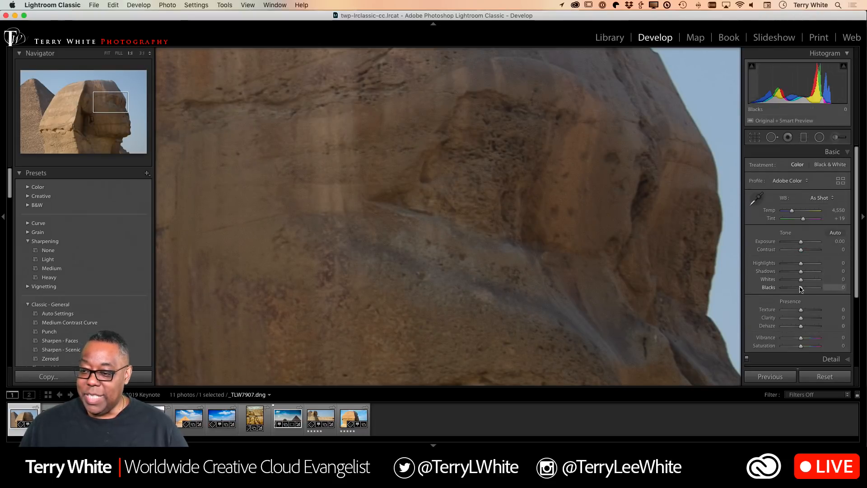
pyautogui.moveTo(801, 312)
pyautogui.mouseDown()
pyautogui.moveTo(843, 309)
pyautogui.moveTo(791, 315)
pyautogui.moveTo(826, 310)
pyautogui.moveTo(811, 314)
pyautogui.mouseUp()
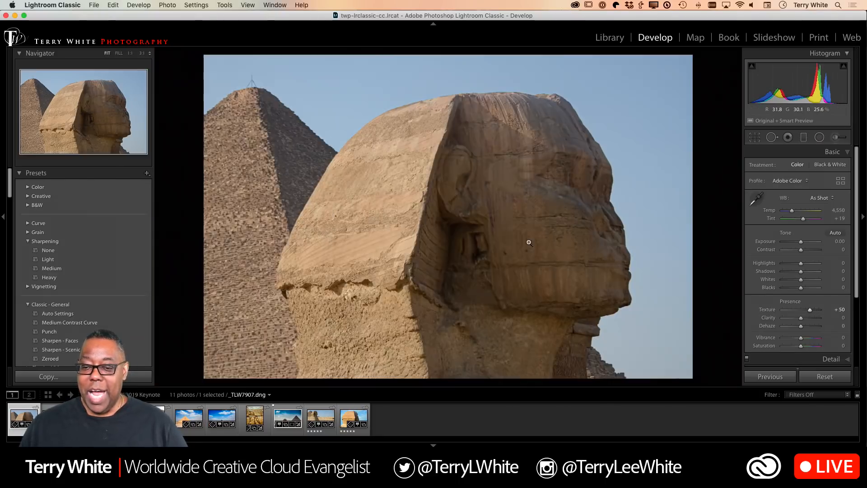
pyautogui.click(528, 240)
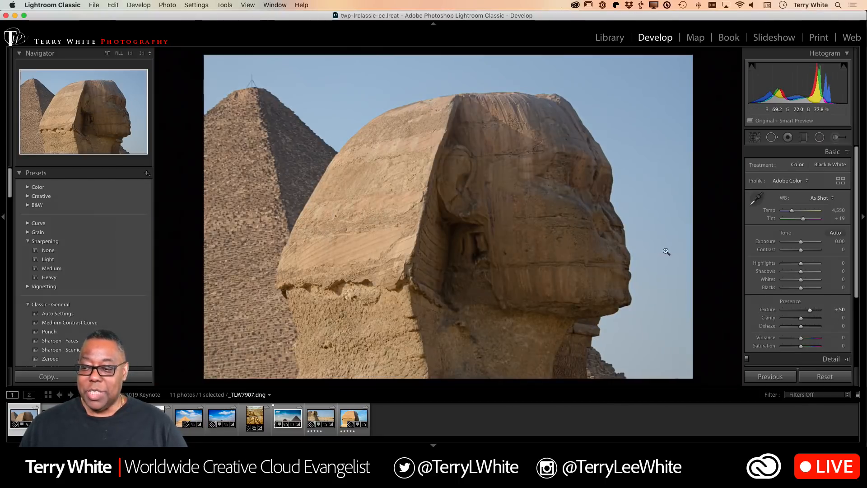
# - Vary the sphinx photo's Texture between low values and +100, and reset it to 0
pyautogui.moveTo(811, 311); pyautogui.dragTo(802, 315)
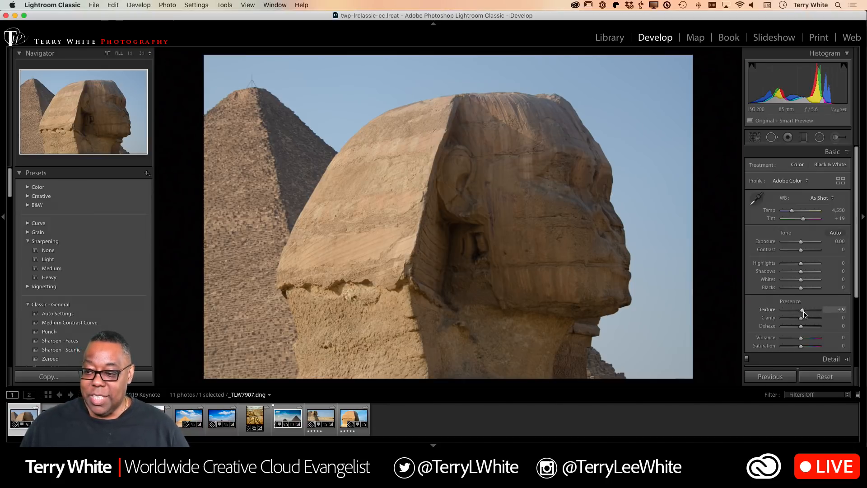
pyautogui.moveTo(804, 312); pyautogui.dragTo(808, 313)
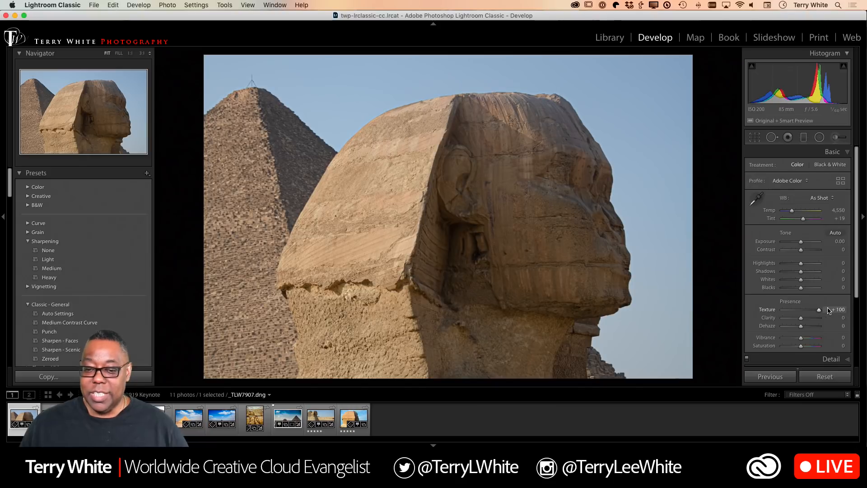
pyautogui.moveTo(816, 309)
pyautogui.mouseDown()
pyautogui.moveTo(777, 317)
pyautogui.moveTo(820, 312)
pyautogui.mouseUp()
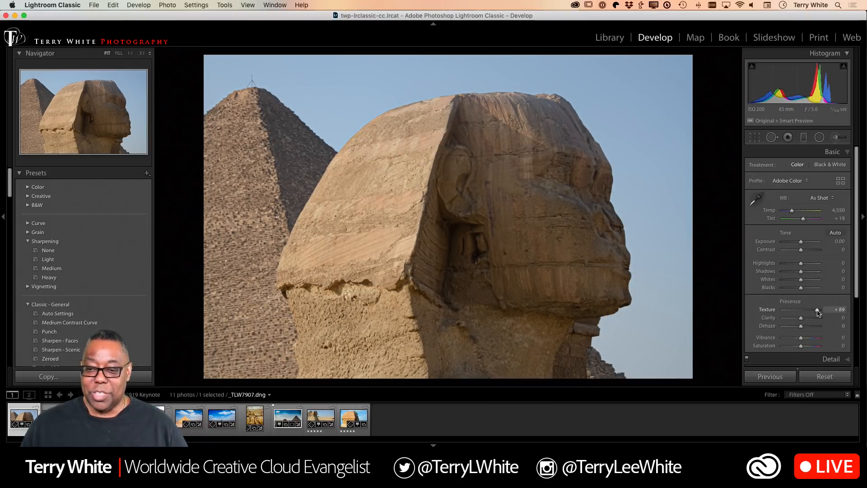
pyautogui.doubleClick(818, 312)
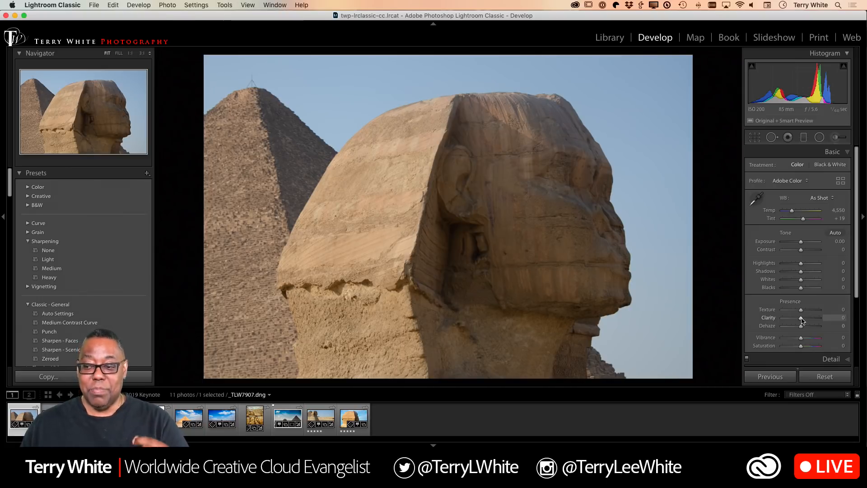
# - Try Clarity at about -15 and +12 on the sphinx photo, and reset it to 0
pyautogui.moveTo(801, 320)
pyautogui.mouseDown()
pyautogui.moveTo(829, 318)
pyautogui.moveTo(798, 320)
pyautogui.mouseUp()
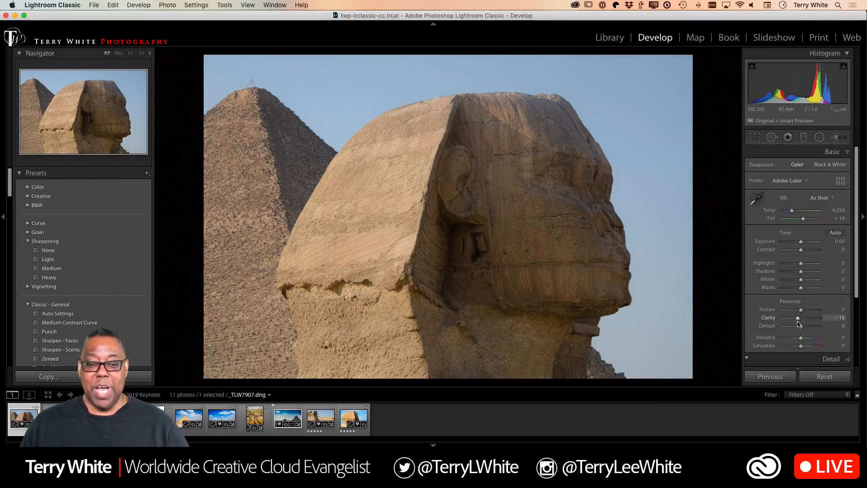
pyautogui.moveTo(798, 323)
pyautogui.mouseDown()
pyautogui.moveTo(816, 321)
pyautogui.moveTo(804, 323)
pyautogui.mouseUp()
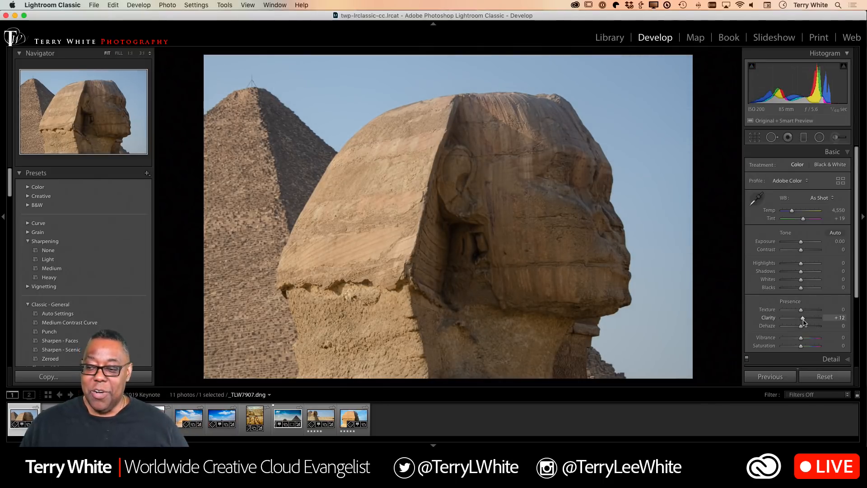
pyautogui.doubleClick(804, 322)
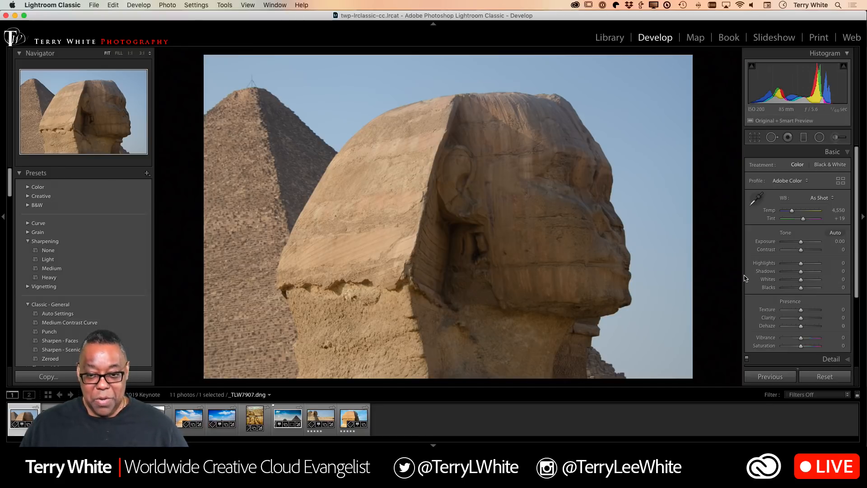
# - Return to the Library grid and switch to Photoshop, where the elephant image is open
pyautogui.press('g')
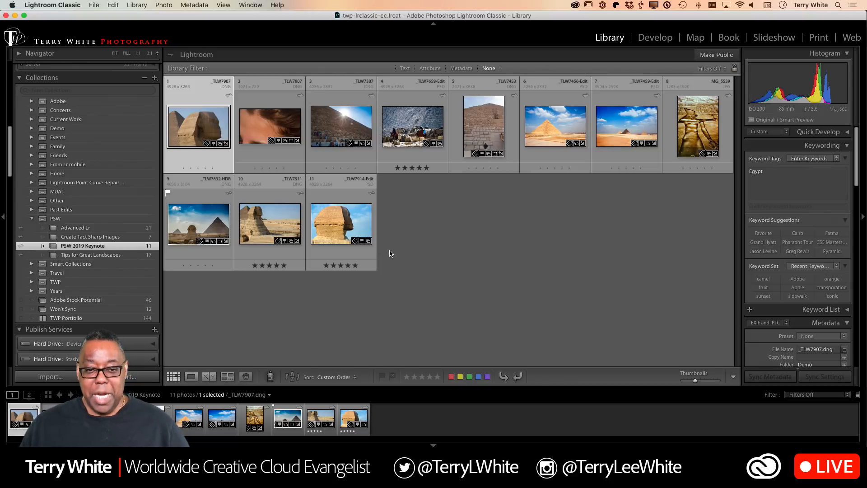
pyautogui.press('super+Tab')
pyautogui.press('super+Tab')
pyautogui.press('super+Tab')
pyautogui.press('super+Tab')
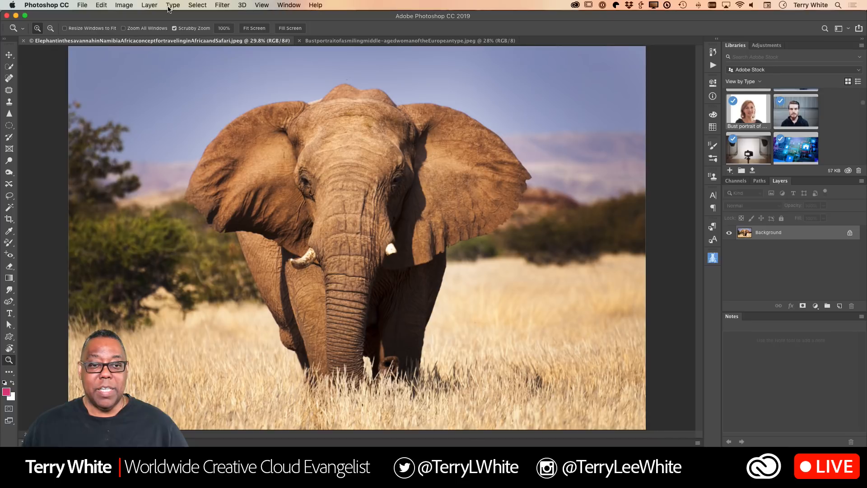
# - Convert the elephant image's Background layer for smart filters and open the Camera Raw Filter on it
pyautogui.click(222, 6)
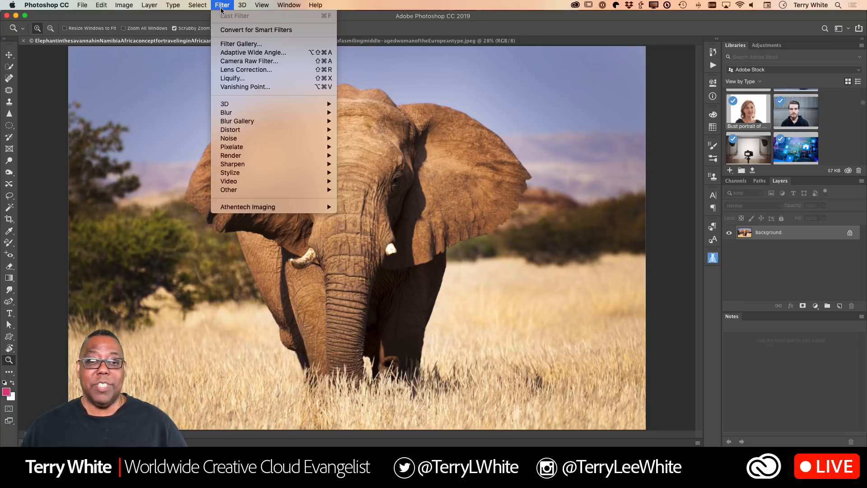
pyautogui.click(224, 32)
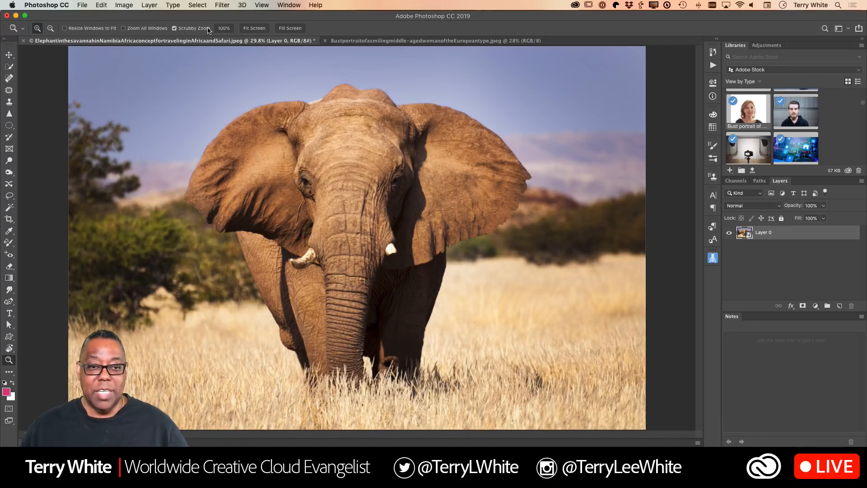
pyautogui.click(221, 5)
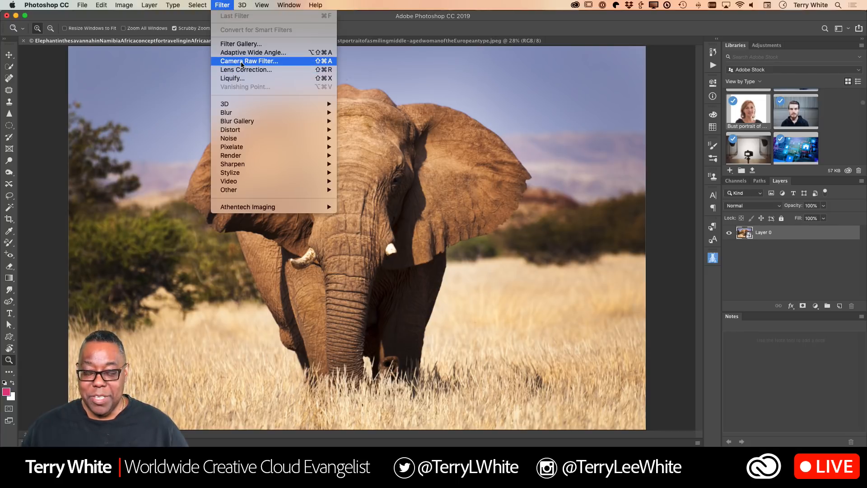
pyautogui.click(242, 65)
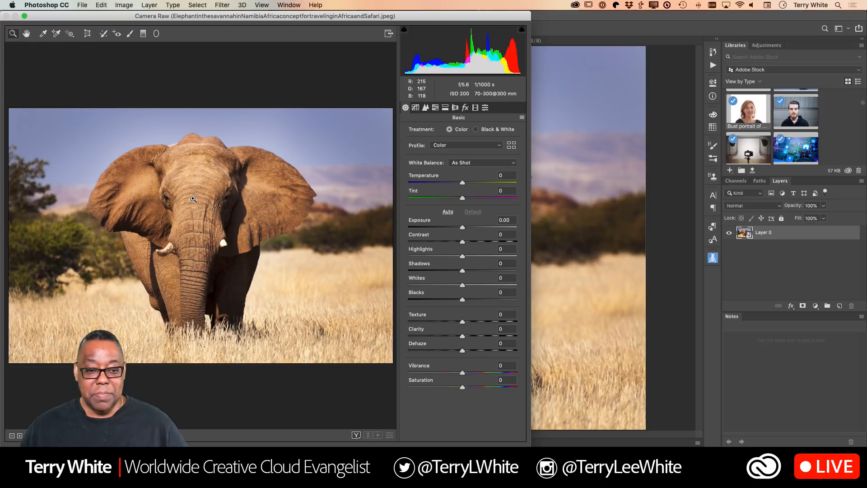
# - Try Texture at -72 and +57 on the elephant photo while viewing its face up close
pyautogui.click(208, 228)
pyautogui.click(207, 228)
pyautogui.click(206, 227)
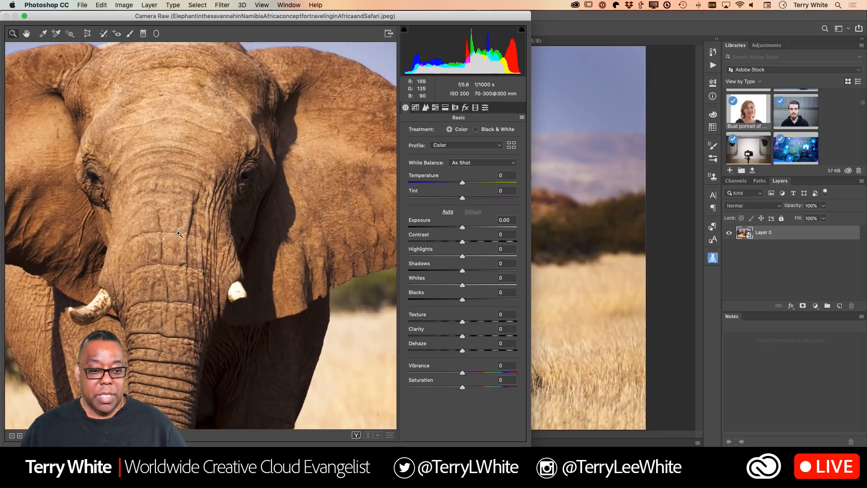
pyautogui.click(176, 237)
pyautogui.click(177, 236)
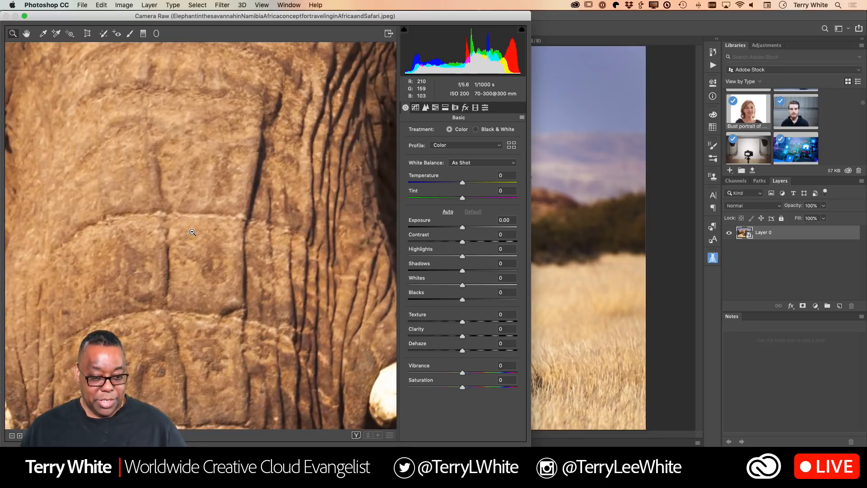
pyautogui.keyDown('alt'); pyautogui.click(192, 232); pyautogui.keyUp('alt')
pyautogui.keyDown('alt'); pyautogui.click(192, 233); pyautogui.keyUp('alt')
pyautogui.keyDown('alt'); pyautogui.click(192, 232); pyautogui.keyUp('alt')
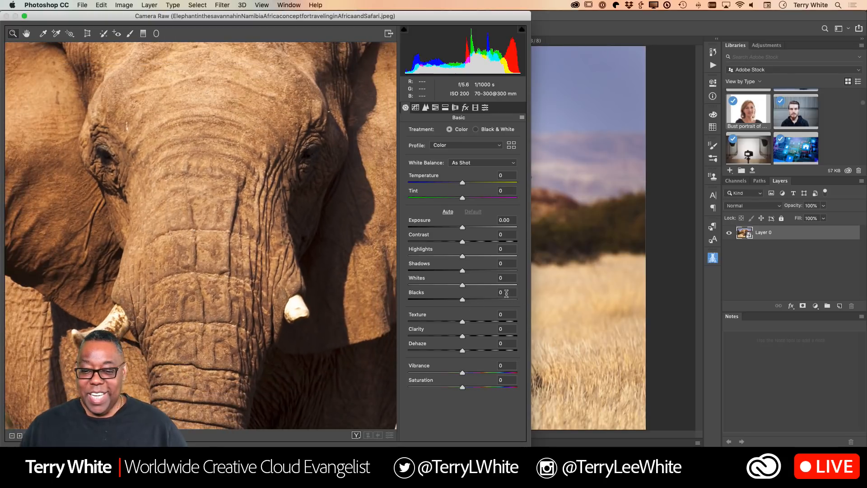
pyautogui.moveTo(462, 321); pyautogui.dragTo(432, 324)
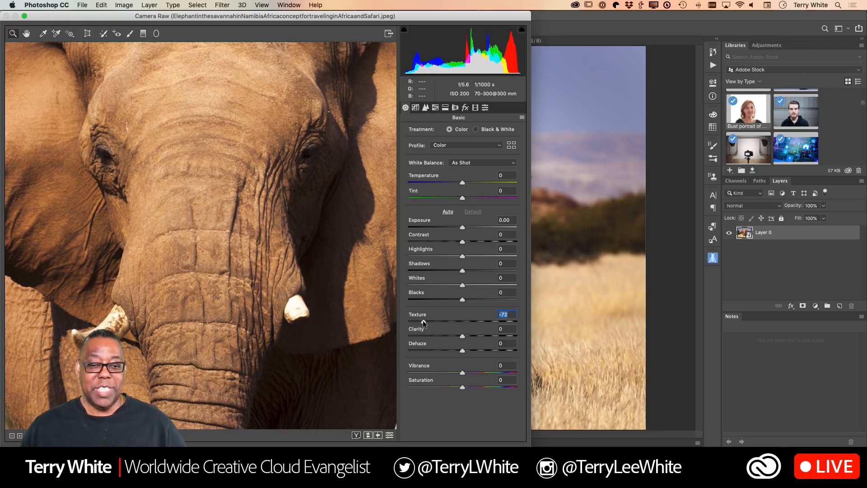
pyautogui.moveTo(424, 322); pyautogui.dragTo(479, 324)
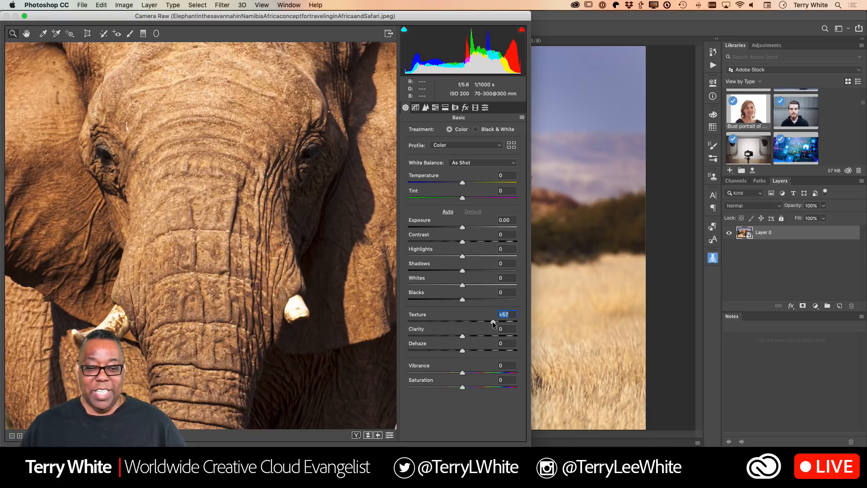
pyautogui.moveTo(497, 321)
pyautogui.mouseDown()
pyautogui.moveTo(462, 324)
pyautogui.moveTo(465, 337)
pyautogui.moveTo(487, 337)
pyautogui.moveTo(465, 339)
pyautogui.moveTo(468, 321)
pyautogui.moveTo(481, 323)
pyautogui.mouseUp()
pyautogui.doubleClick(463, 321)
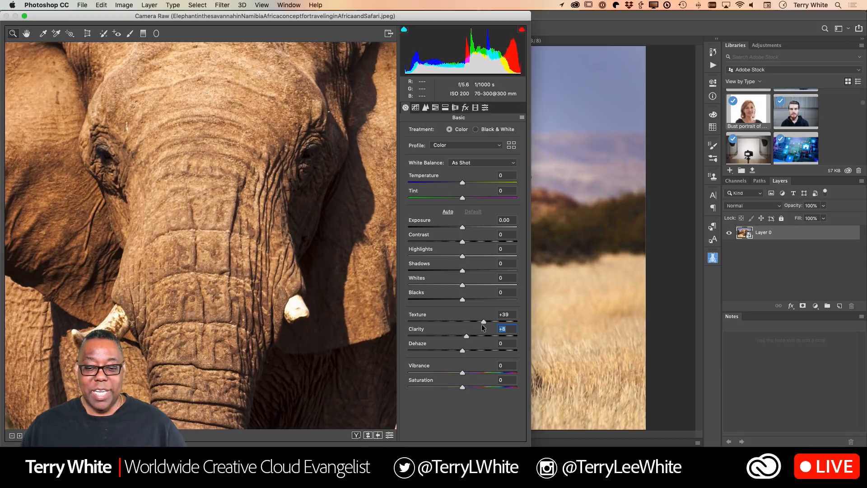
# - Try Clarity at +8 on the elephant, then reset Clarity to 0 and bring Texture back to about 0
pyautogui.moveTo(462, 338)
pyautogui.mouseDown()
pyautogui.moveTo(419, 340)
pyautogui.moveTo(456, 339)
pyautogui.moveTo(487, 320)
pyautogui.moveTo(449, 323)
pyautogui.moveTo(473, 318)
pyautogui.moveTo(462, 321)
pyautogui.mouseUp()
pyautogui.doubleClick(460, 335)
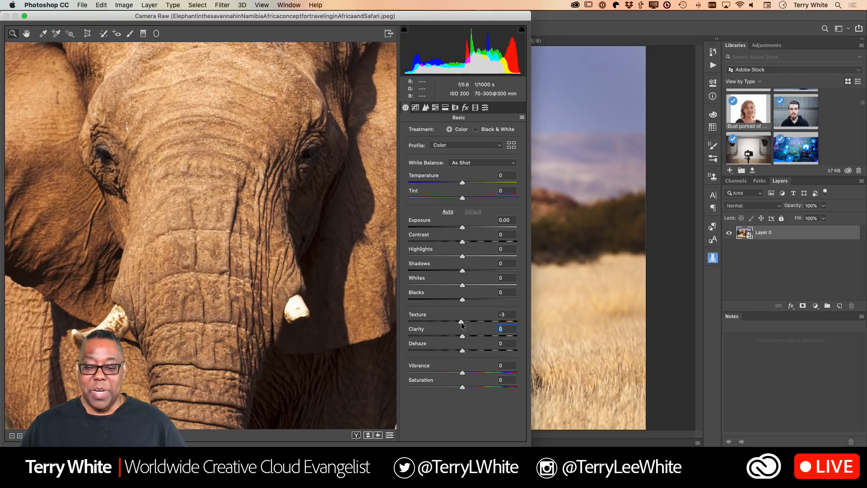
pyautogui.click(462, 321)
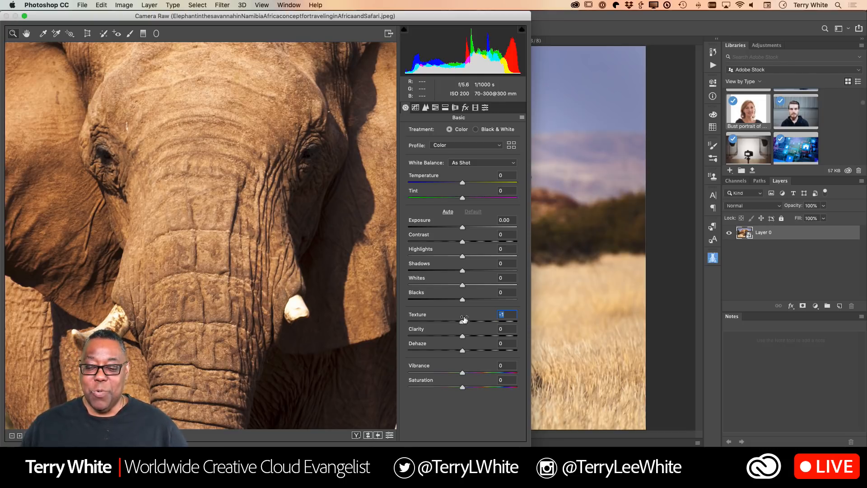
# - Apply the Camera Raw Filter to the elephant with Texture at +23 and toggle the smart filters' visibility to compare
pyautogui.moveTo(461, 322); pyautogui.dragTo(473, 322)
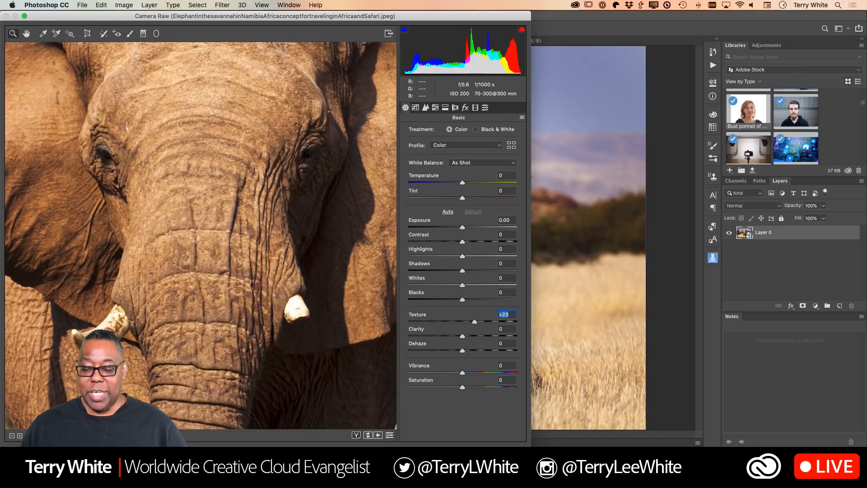
pyautogui.press('Return')
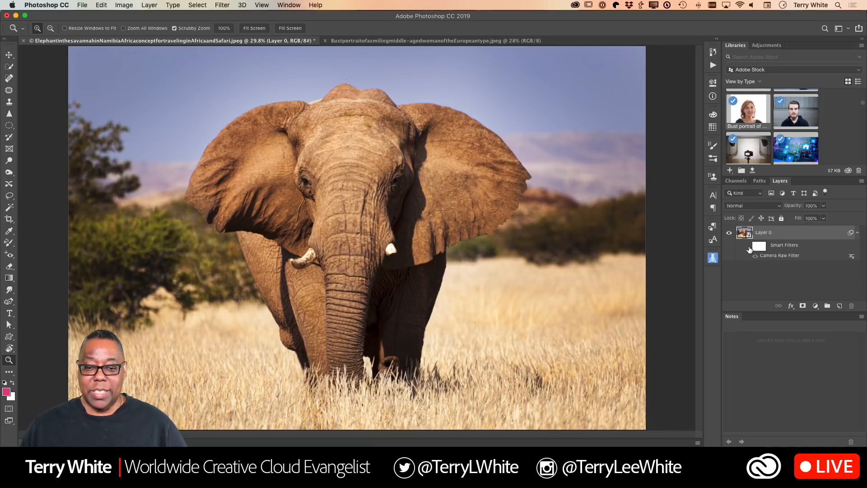
pyautogui.click(748, 246)
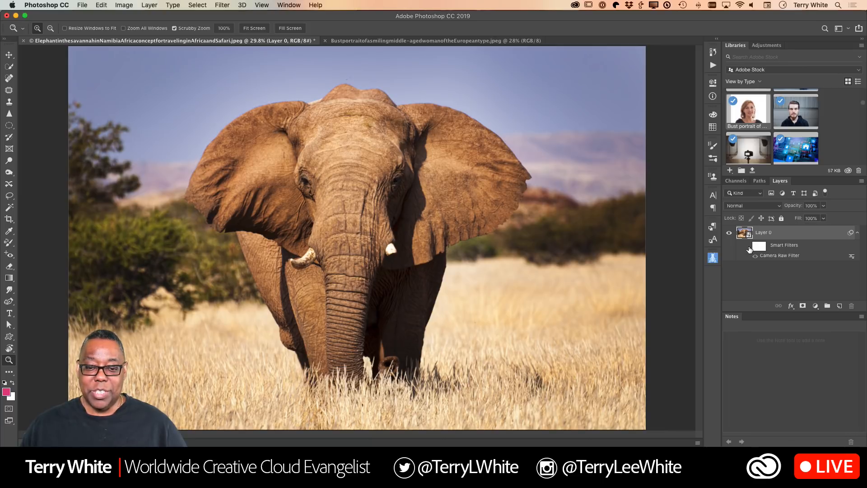
# - Reopen the elephant layer's Camera Raw smart filter, raise Texture to +60 and apply it
pyautogui.doubleClick(773, 256)
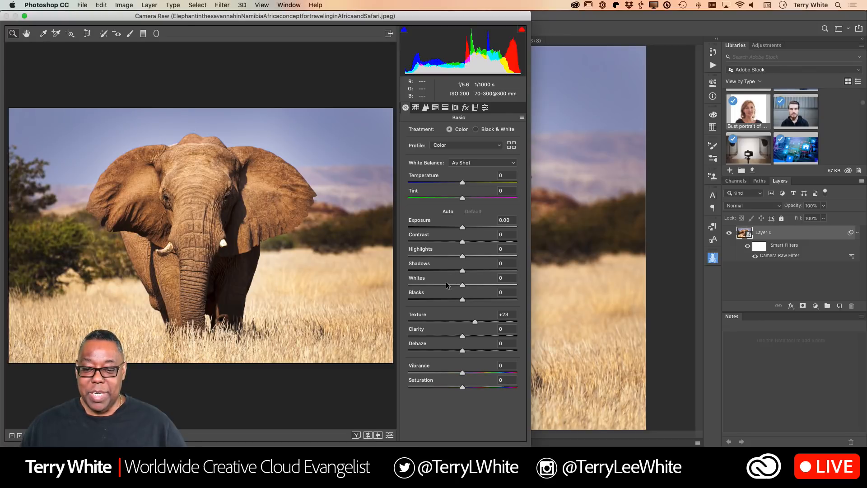
pyautogui.moveTo(476, 321); pyautogui.dragTo(497, 321)
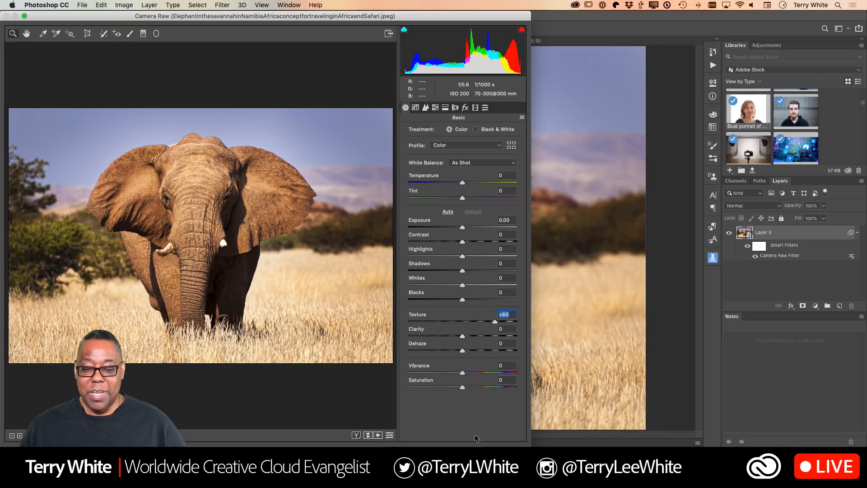
pyautogui.press('Return')
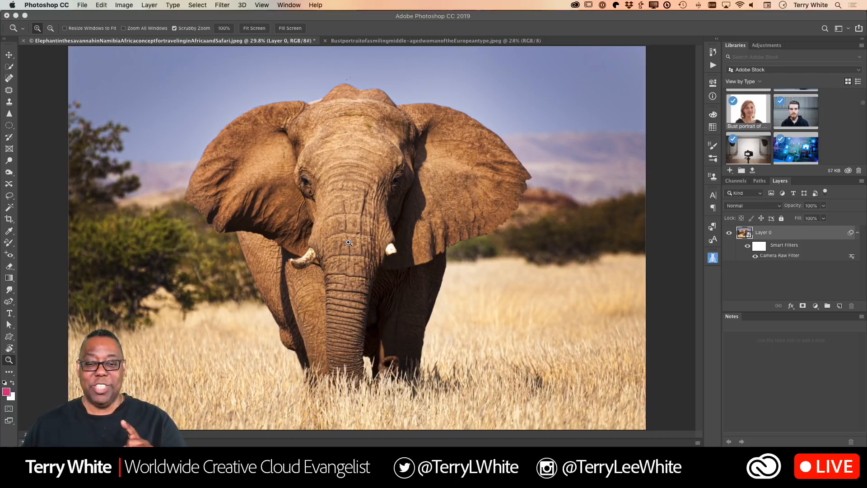
# - Switch to the woman's portrait, try Texture at about -15 on it in Camera Raw, and reset Texture to 0
pyautogui.click(366, 41)
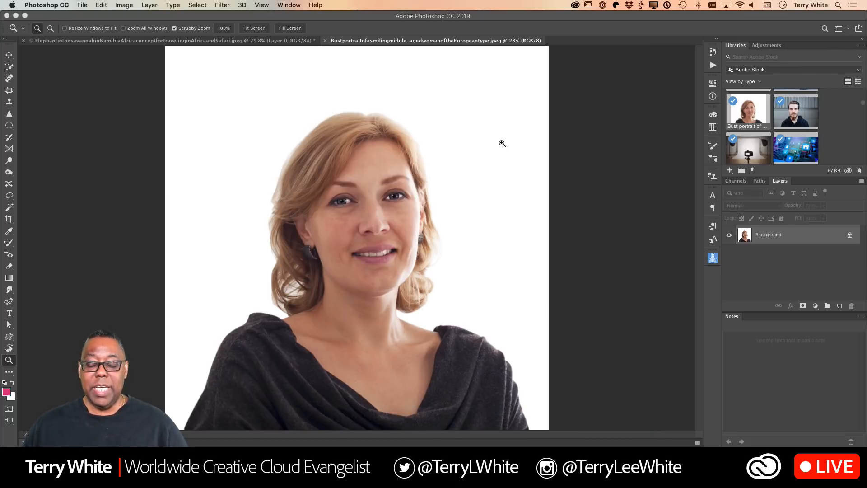
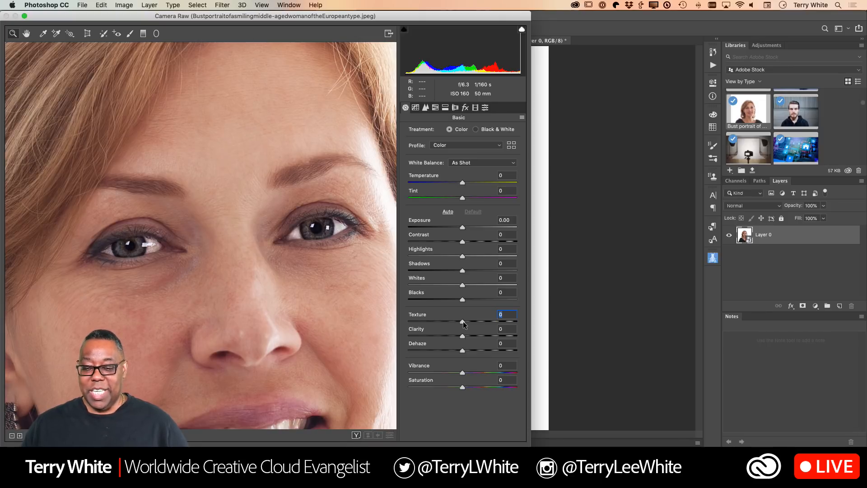
pyautogui.moveTo(463, 322); pyautogui.dragTo(454, 324)
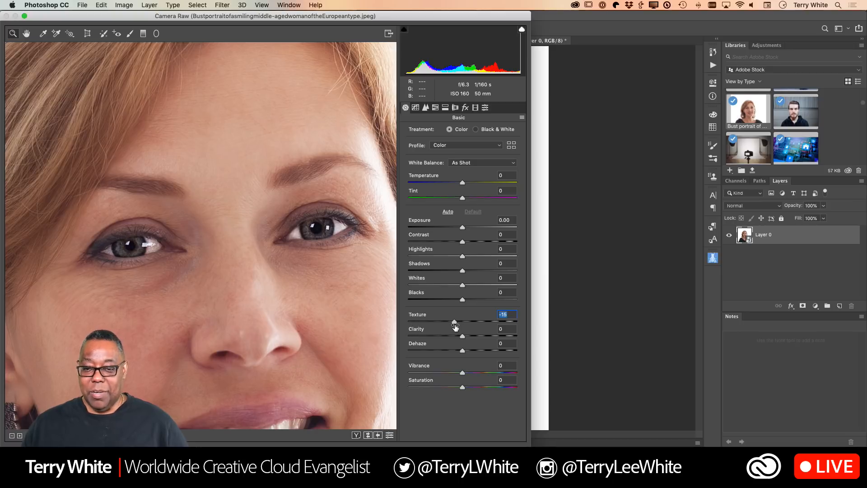
pyautogui.doubleClick(454, 321)
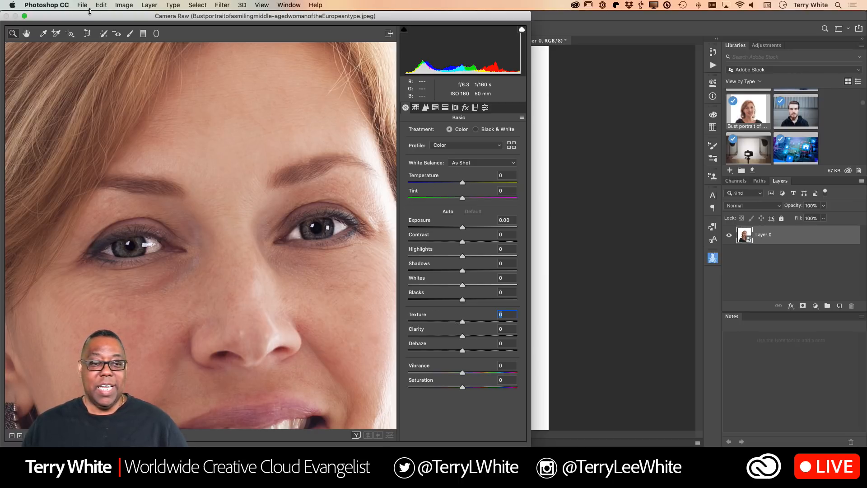
# - Set up the Adjustment Brush with Texture at -72 for the portrait
pyautogui.click(130, 34)
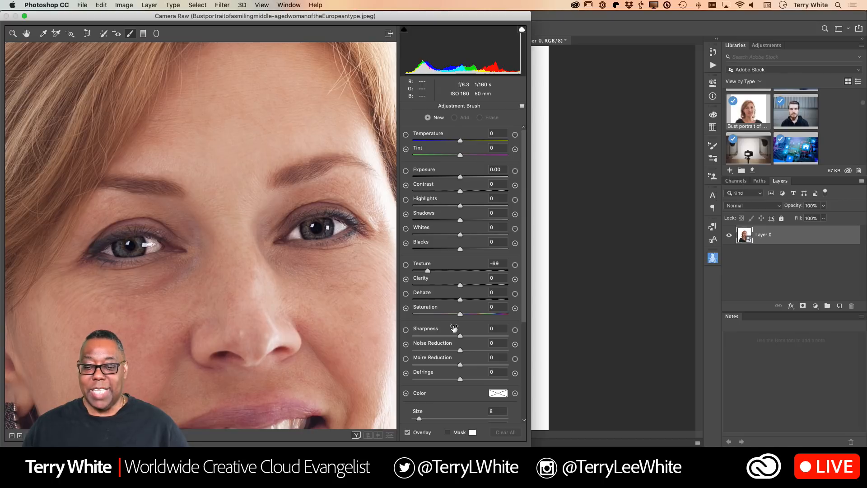
pyautogui.doubleClick(428, 269)
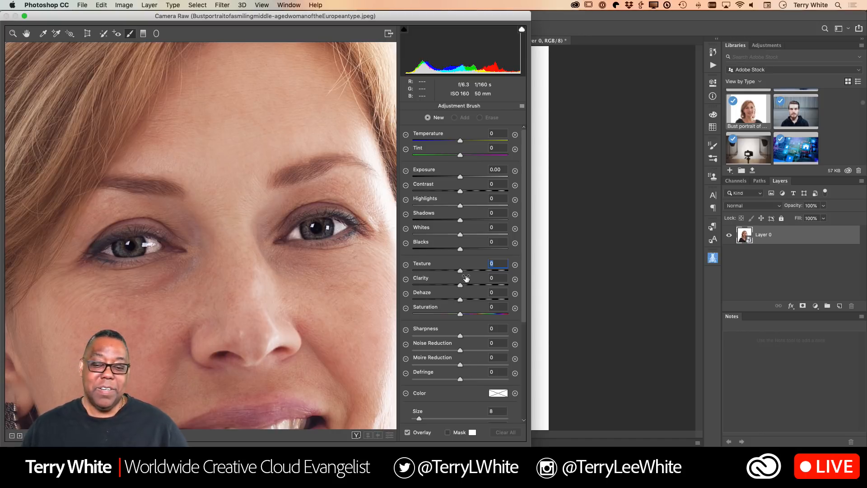
pyautogui.moveTo(460, 270); pyautogui.dragTo(426, 279)
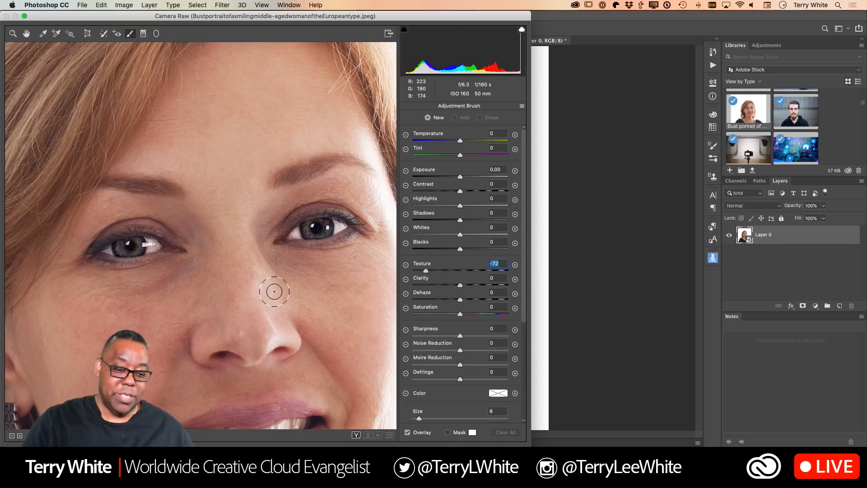
# - Brush the Texture reduction over the woman's facial skin, covering the nose, cheeks, forehead, mouth area, chin and jaw
pyautogui.moveTo(187, 289)
pyautogui.mouseDown()
pyautogui.moveTo(180, 291)
pyautogui.moveTo(182, 277)
pyautogui.moveTo(107, 311)
pyautogui.moveTo(105, 299)
pyautogui.moveTo(79, 326)
pyautogui.moveTo(99, 311)
pyautogui.moveTo(219, 296)
pyautogui.moveTo(253, 264)
pyautogui.moveTo(288, 259)
pyautogui.moveTo(336, 317)
pyautogui.moveTo(330, 341)
pyautogui.moveTo(361, 275)
pyautogui.moveTo(359, 382)
pyautogui.mouseUp()
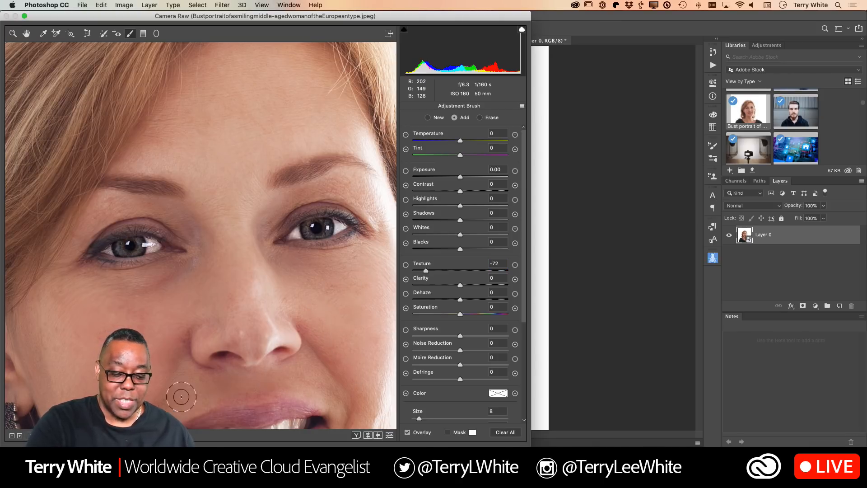
pyautogui.moveTo(67, 375)
pyautogui.mouseDown()
pyautogui.moveTo(181, 156)
pyautogui.moveTo(191, 128)
pyautogui.moveTo(177, 116)
pyautogui.moveTo(202, 87)
pyautogui.moveTo(306, 72)
pyautogui.moveTo(259, 116)
pyautogui.moveTo(276, 136)
pyautogui.moveTo(296, 140)
pyautogui.moveTo(255, 168)
pyautogui.moveTo(236, 203)
pyautogui.moveTo(280, 149)
pyautogui.moveTo(349, 130)
pyautogui.moveTo(264, 61)
pyautogui.moveTo(234, 54)
pyautogui.moveTo(154, 144)
pyautogui.mouseUp()
pyautogui.moveTo(128, 201)
pyautogui.mouseDown()
pyautogui.moveTo(84, 219)
pyautogui.moveTo(110, 206)
pyautogui.moveTo(62, 250)
pyautogui.moveTo(56, 312)
pyautogui.moveTo(40, 355)
pyautogui.moveTo(45, 385)
pyautogui.moveTo(39, 368)
pyautogui.moveTo(170, 336)
pyautogui.moveTo(170, 359)
pyautogui.mouseUp()
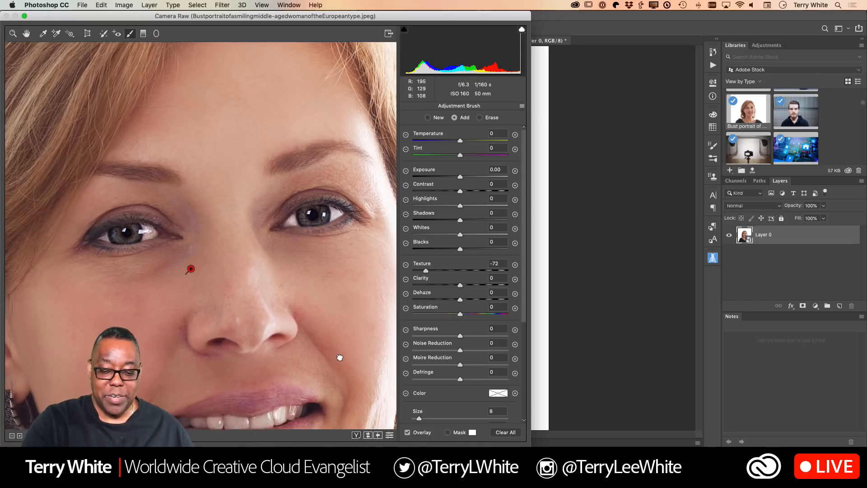
pyautogui.moveTo(340, 361); pyautogui.dragTo(320, 277)
pyautogui.moveTo(296, 392); pyautogui.dragTo(319, 316)
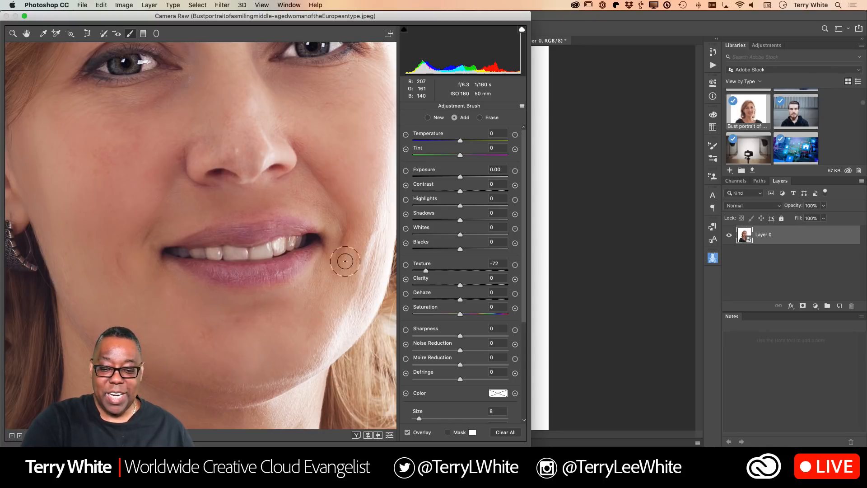
pyautogui.moveTo(370, 193); pyautogui.dragTo(362, 191)
pyautogui.moveTo(323, 200); pyautogui.dragTo(305, 180)
pyautogui.moveTo(354, 140); pyautogui.dragTo(321, 312)
pyautogui.moveTo(304, 178)
pyautogui.mouseDown()
pyautogui.moveTo(334, 180)
pyautogui.moveTo(298, 177)
pyautogui.mouseUp()
pyautogui.moveTo(274, 175)
pyautogui.mouseDown()
pyautogui.moveTo(252, 180)
pyautogui.moveTo(233, 197)
pyautogui.mouseUp()
pyautogui.moveTo(134, 195)
pyautogui.mouseDown()
pyautogui.moveTo(83, 194)
pyautogui.moveTo(29, 233)
pyautogui.mouseUp()
pyautogui.moveTo(115, 147)
pyautogui.mouseDown()
pyautogui.moveTo(123, 122)
pyautogui.moveTo(261, 42)
pyautogui.moveTo(269, 101)
pyautogui.moveTo(293, 85)
pyautogui.moveTo(209, 156)
pyautogui.moveTo(157, 258)
pyautogui.moveTo(31, 299)
pyautogui.mouseUp()
pyautogui.moveTo(278, 294)
pyautogui.mouseDown()
pyautogui.moveTo(266, 304)
pyautogui.moveTo(319, 362)
pyautogui.moveTo(320, 396)
pyautogui.mouseUp()
pyautogui.scroll(-10, 320, 395)
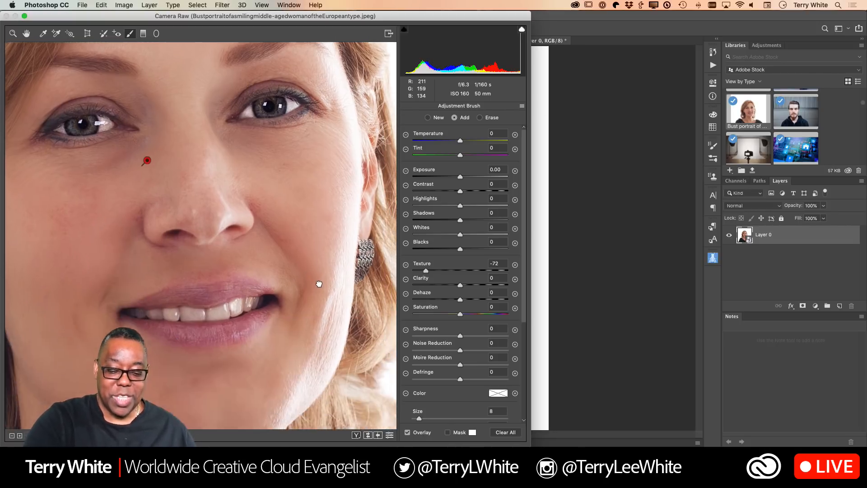
pyautogui.moveTo(321, 330)
pyautogui.mouseDown()
pyautogui.moveTo(271, 375)
pyautogui.moveTo(200, 411)
pyautogui.moveTo(77, 372)
pyautogui.moveTo(52, 341)
pyautogui.moveTo(93, 371)
pyautogui.moveTo(47, 401)
pyautogui.mouseUp()
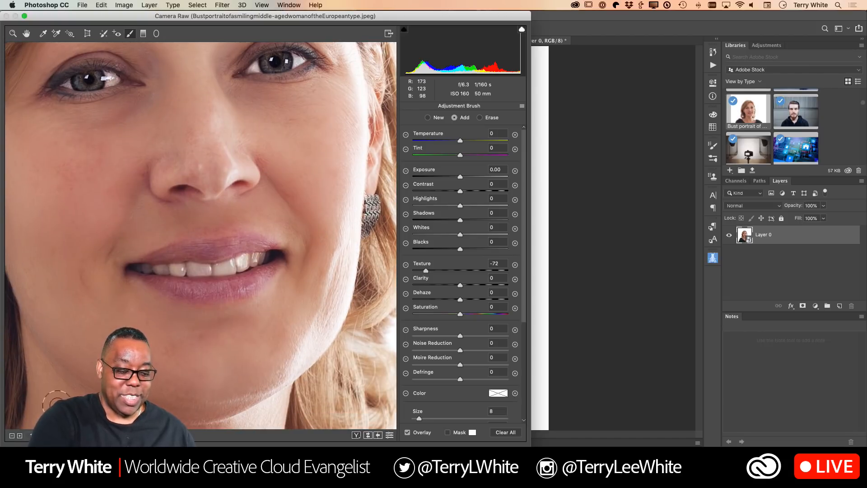
pyautogui.moveTo(181, 420)
pyautogui.mouseDown()
pyautogui.moveTo(212, 428)
pyautogui.moveTo(270, 415)
pyautogui.mouseUp()
pyautogui.moveTo(312, 255)
pyautogui.mouseDown()
pyautogui.moveTo(309, 309)
pyautogui.moveTo(340, 414)
pyautogui.mouseUp()
pyautogui.moveTo(296, 266)
pyautogui.mouseDown()
pyautogui.moveTo(266, 249)
pyautogui.moveTo(171, 251)
pyautogui.moveTo(182, 196)
pyautogui.moveTo(123, 187)
pyautogui.moveTo(224, 186)
pyautogui.moveTo(264, 137)
pyautogui.mouseUp()
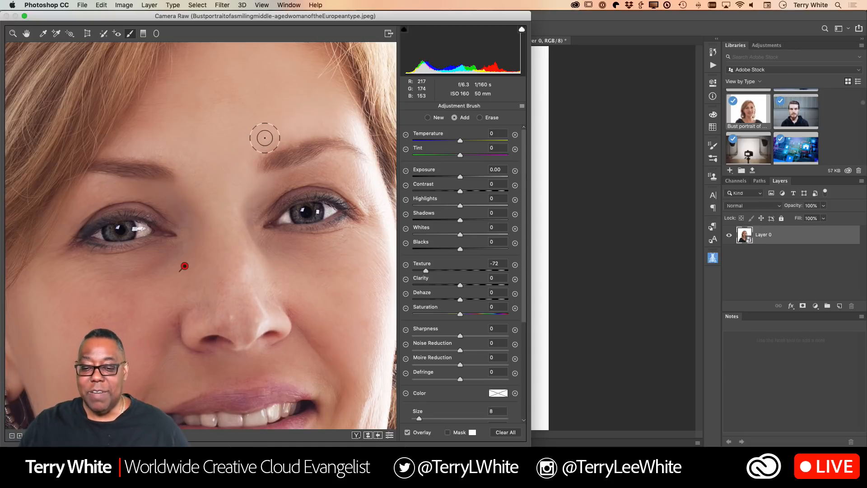
# - Vary the brushed skin's Texture between about -25 and +22 to compare the smoothing
pyautogui.scroll(2, 265, 138)
pyautogui.scroll(3, 264, 138)
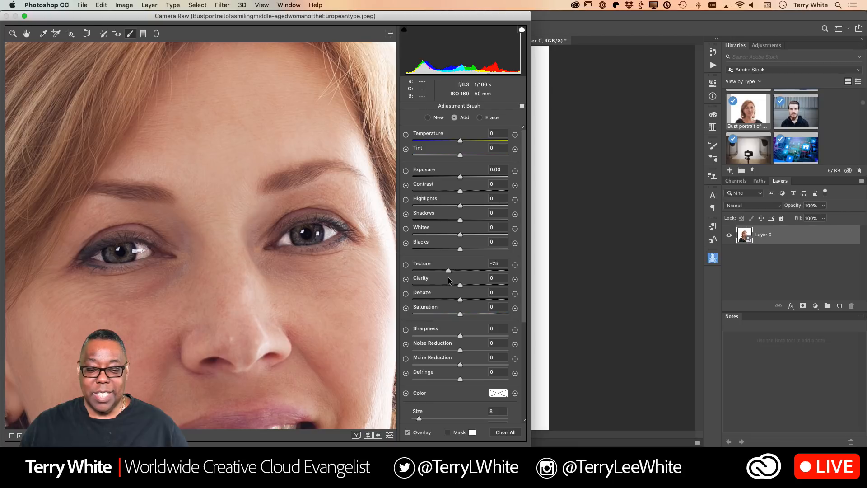
pyautogui.moveTo(448, 278); pyautogui.dragTo(448, 278)
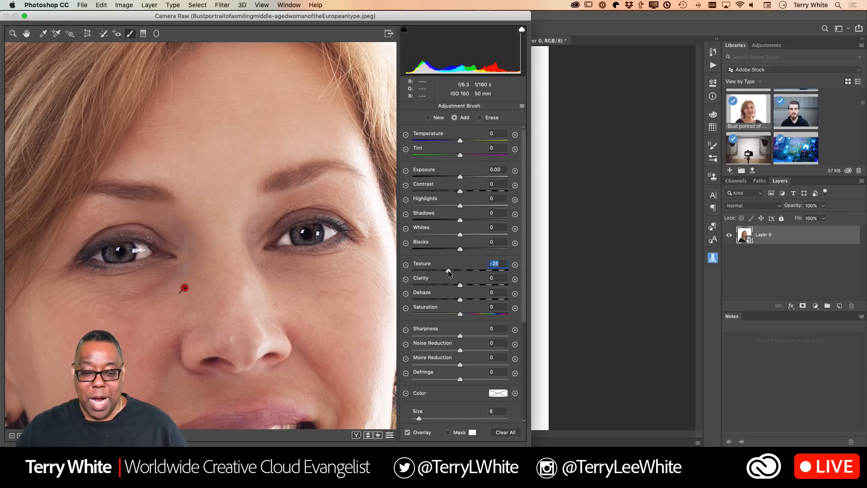
pyautogui.moveTo(450, 270); pyautogui.dragTo(452, 270)
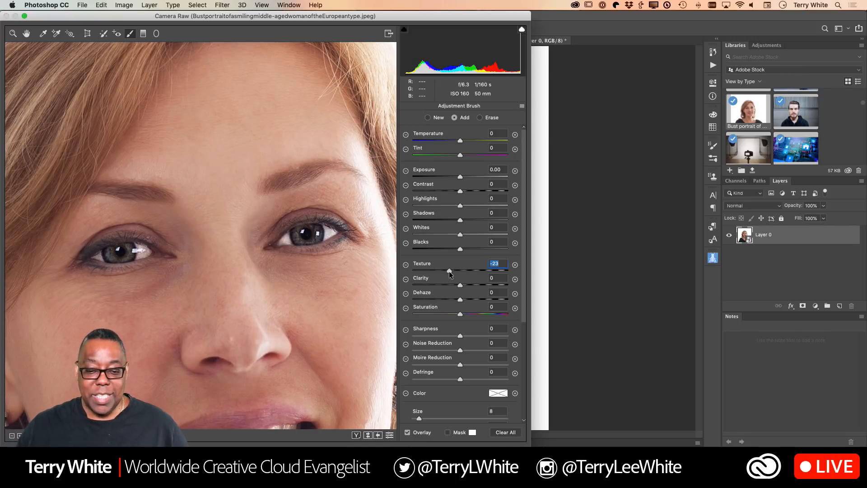
pyautogui.moveTo(445, 271); pyautogui.dragTo(416, 277)
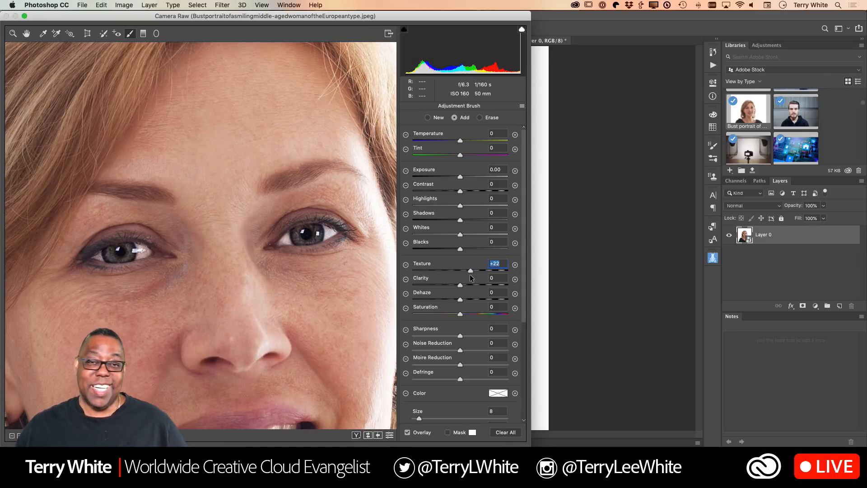
# - Set the brushed skin's Texture to -20 and start a new brush adjustment with Texture at +30
pyautogui.moveTo(468, 276); pyautogui.dragTo(450, 278)
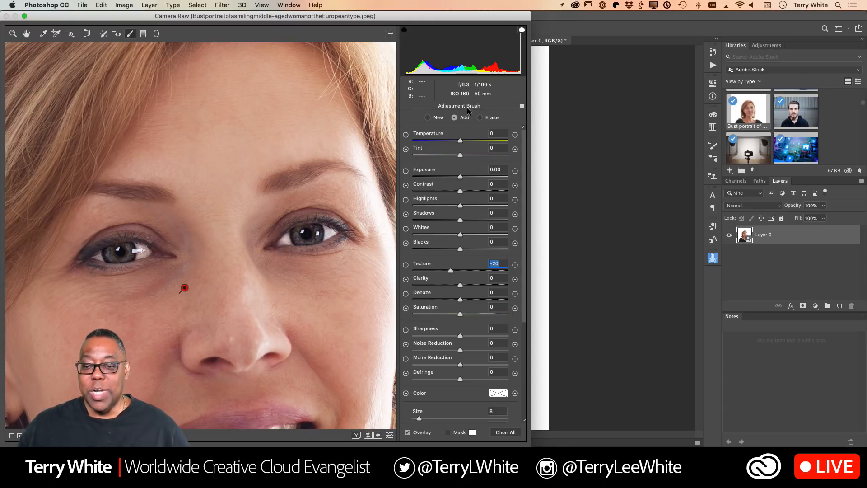
pyautogui.click(428, 118)
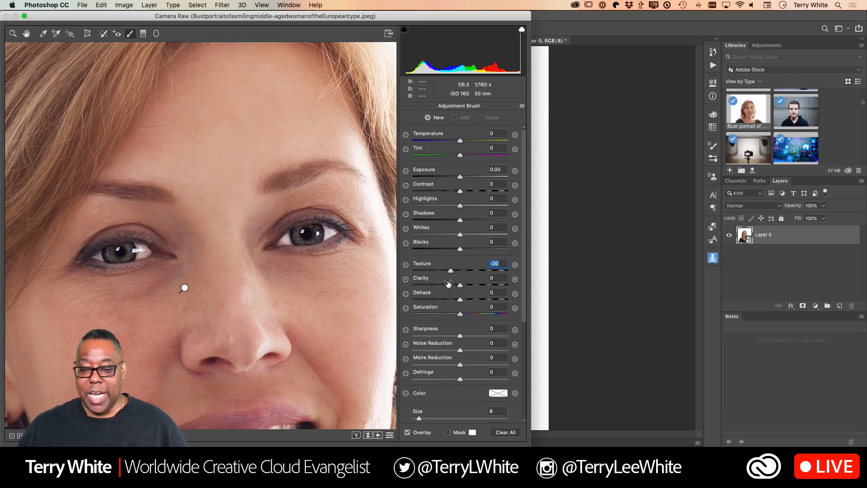
pyautogui.moveTo(451, 271); pyautogui.dragTo(475, 271)
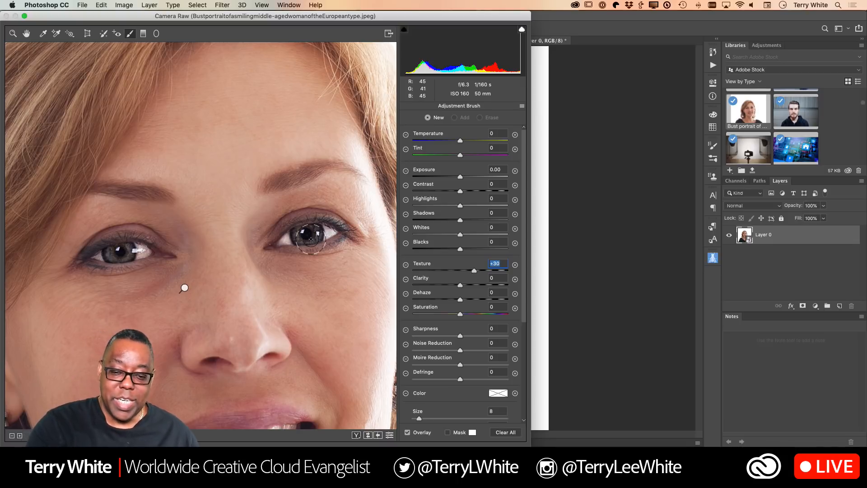
# - Brush the increased Texture over the woman's eye area and along her hair
pyautogui.moveTo(309, 239); pyautogui.dragTo(316, 232)
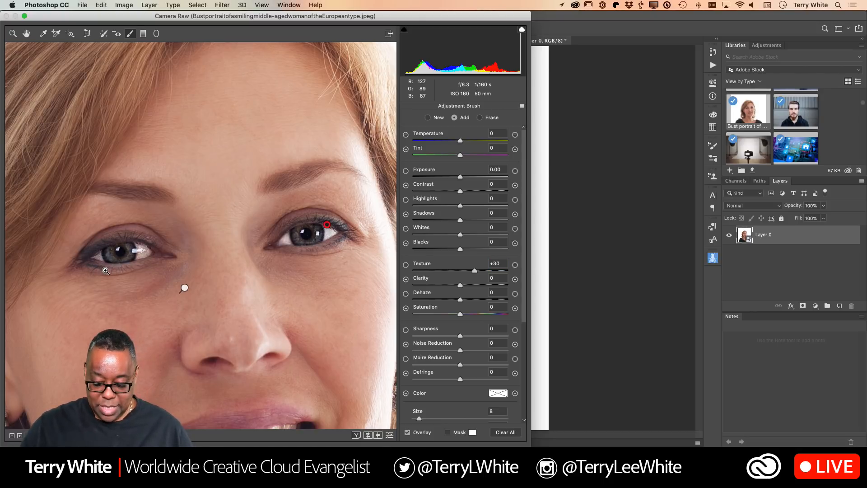
pyautogui.press('super+0')
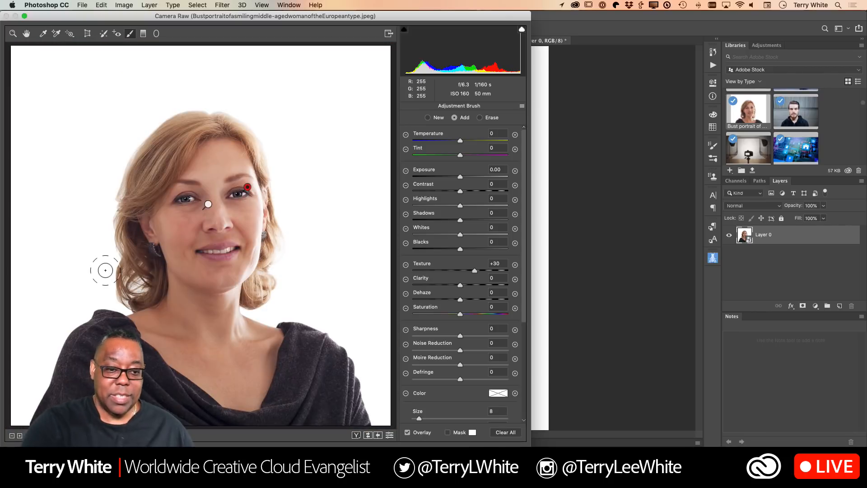
pyautogui.moveTo(182, 148); pyautogui.dragTo(158, 165)
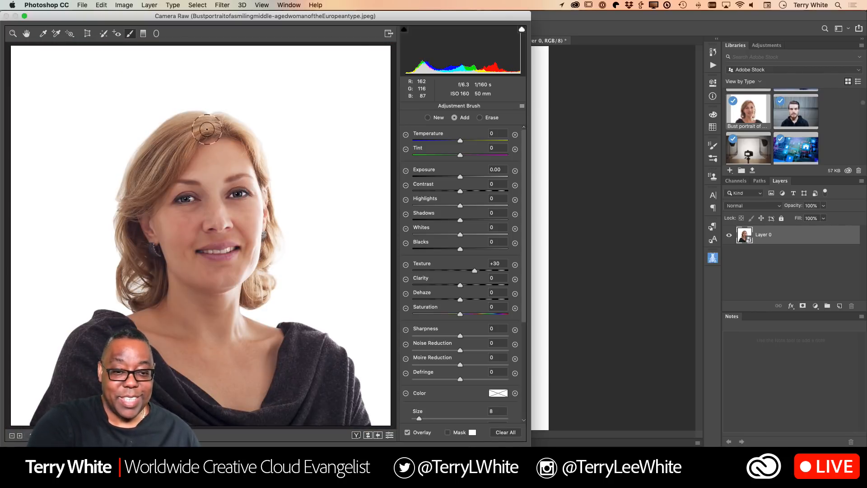
pyautogui.moveTo(150, 177)
pyautogui.mouseDown()
pyautogui.moveTo(132, 216)
pyautogui.moveTo(140, 276)
pyautogui.moveTo(147, 258)
pyautogui.moveTo(146, 278)
pyautogui.mouseUp()
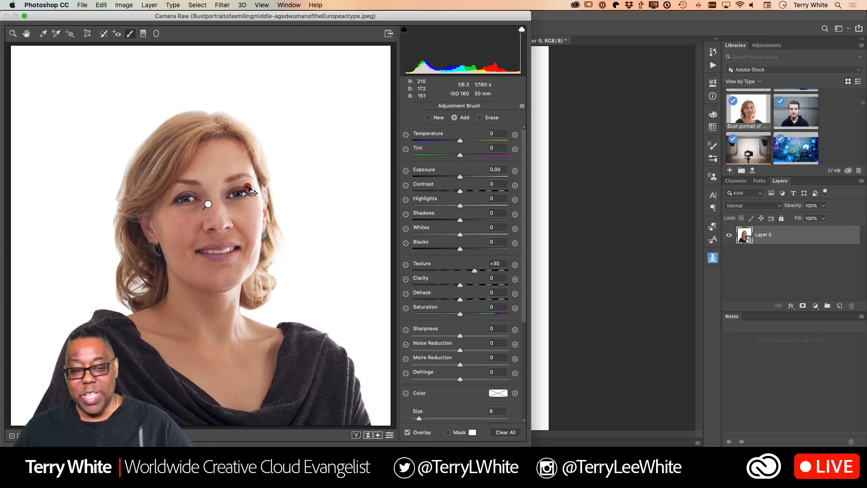
# - Select the facial skin adjustment and the eye and hair adjustment in turn to compare their Texture settings
pyautogui.moveTo(208, 206)
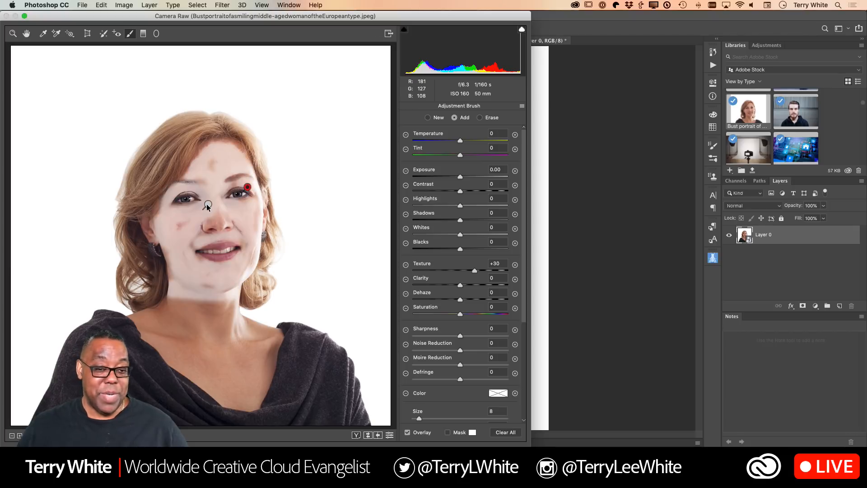
pyautogui.click(208, 206)
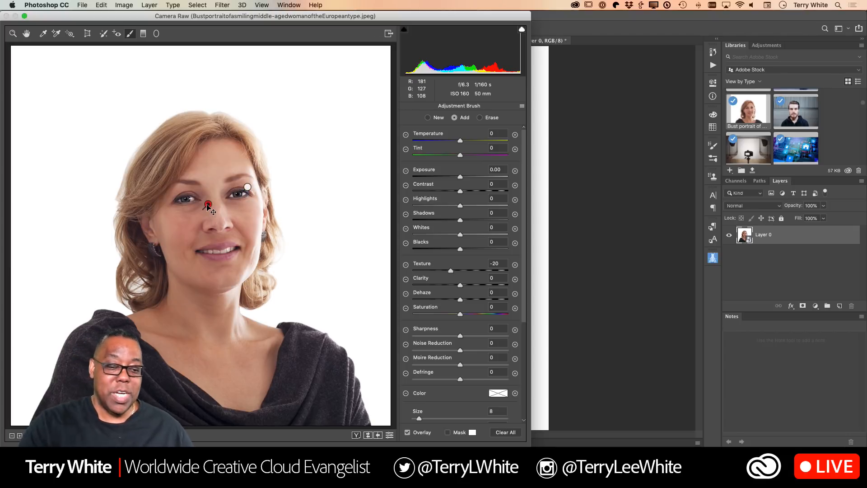
pyautogui.moveTo(184, 222); pyautogui.dragTo(168, 238)
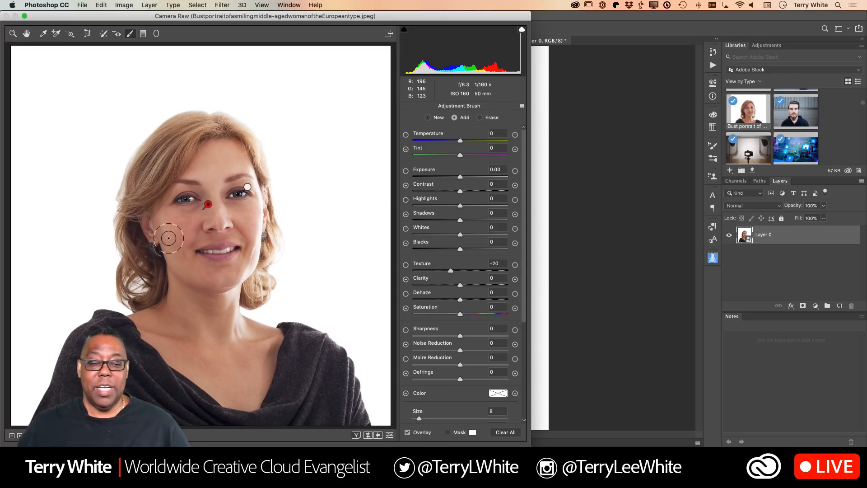
pyautogui.moveTo(244, 187)
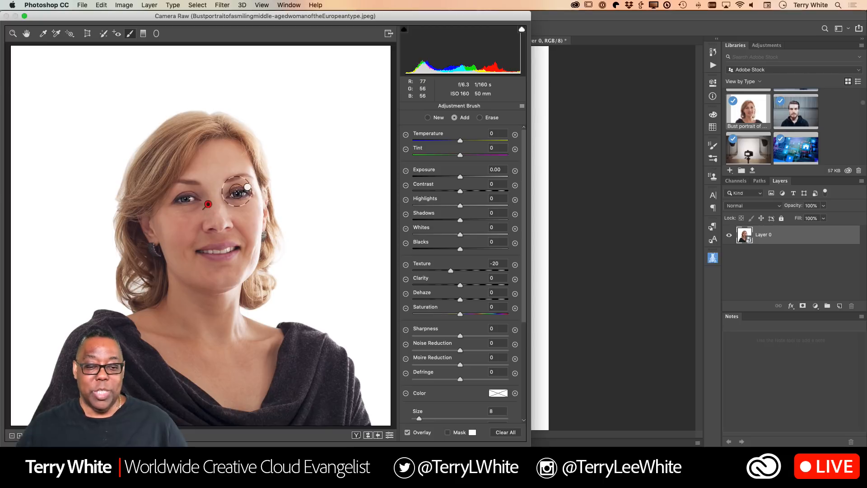
pyautogui.click(247, 186)
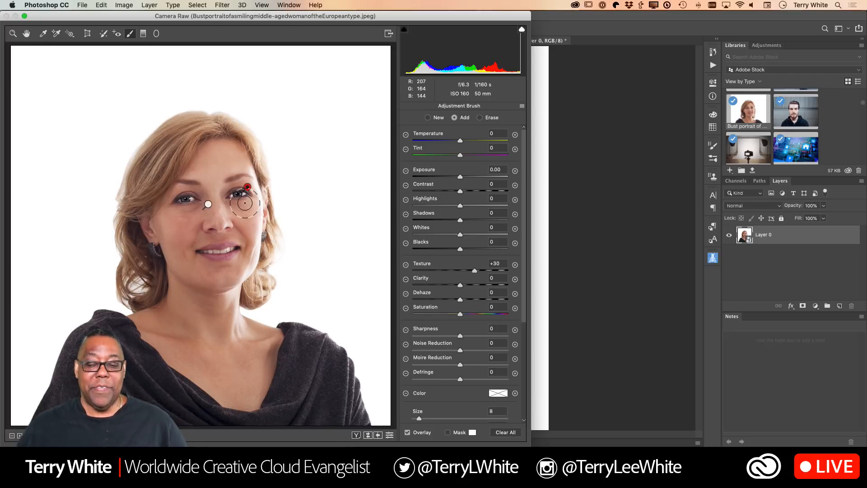